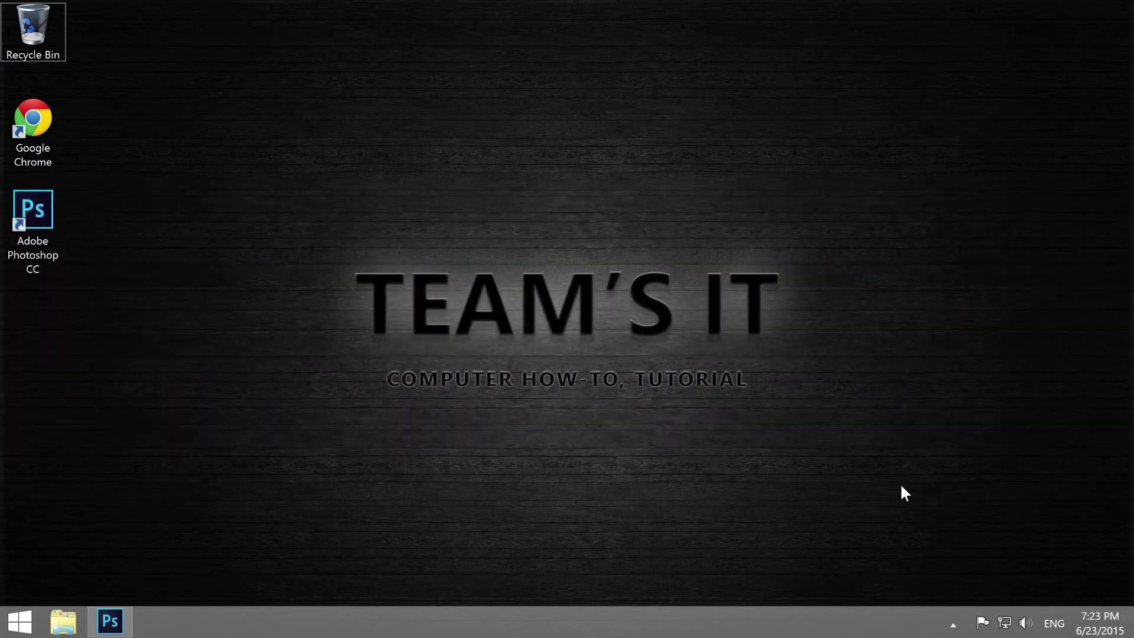
- Bring Photoshop to the front, showing Untitled-1 with its two-line Thai text
click(125, 617)
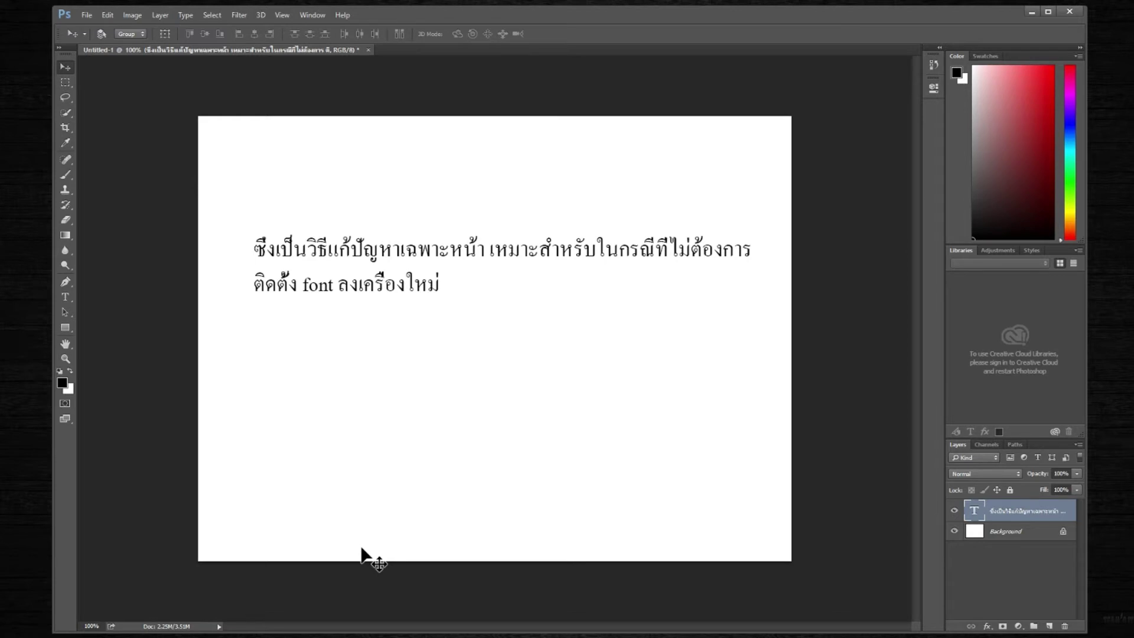
- Select the Horizontal Type tool and place the cursor in the Thai text layer
click(66, 298)
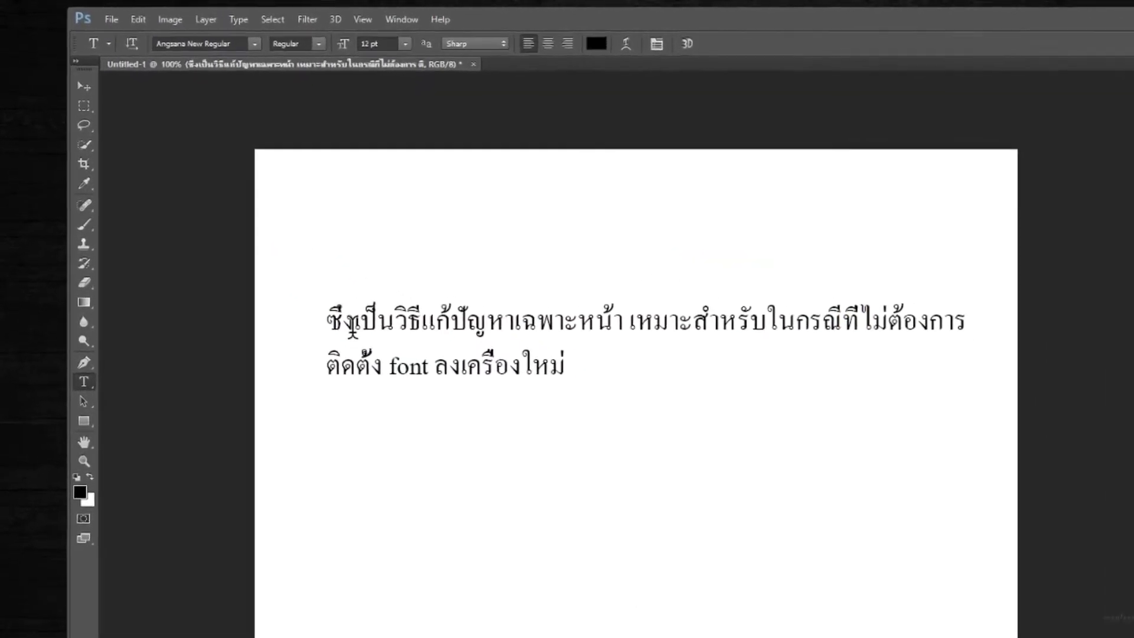
click(387, 356)
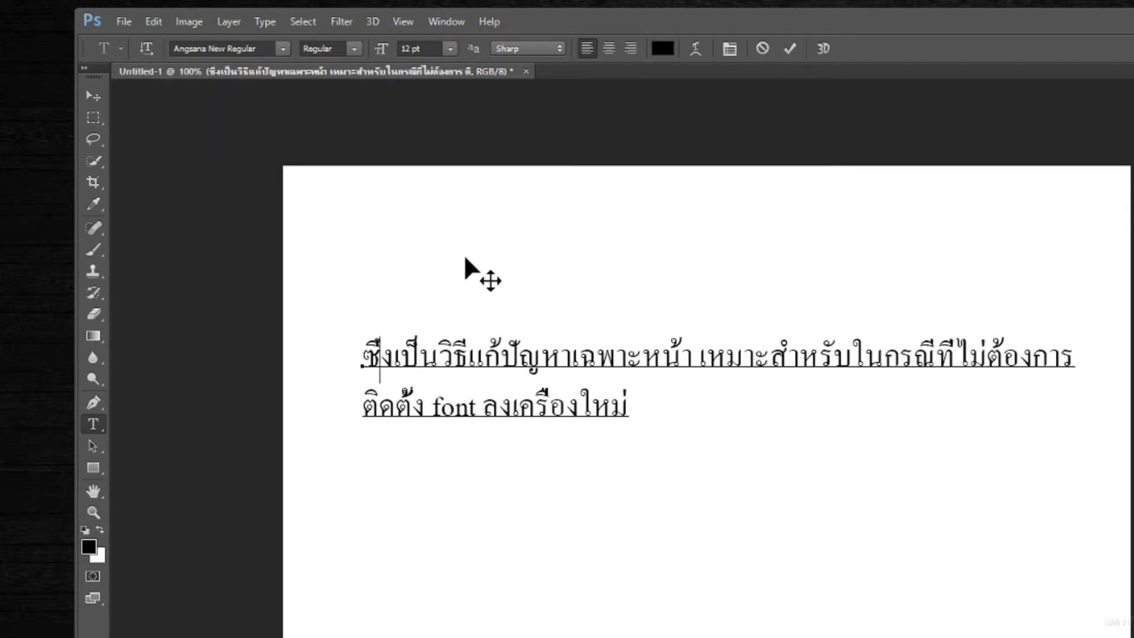
- Select the tone mark above the first character of the first Thai word
key(Right)
key(Left)
key(Right)
key(Right)
key(Left)
key(Left)
key(shift+Left)
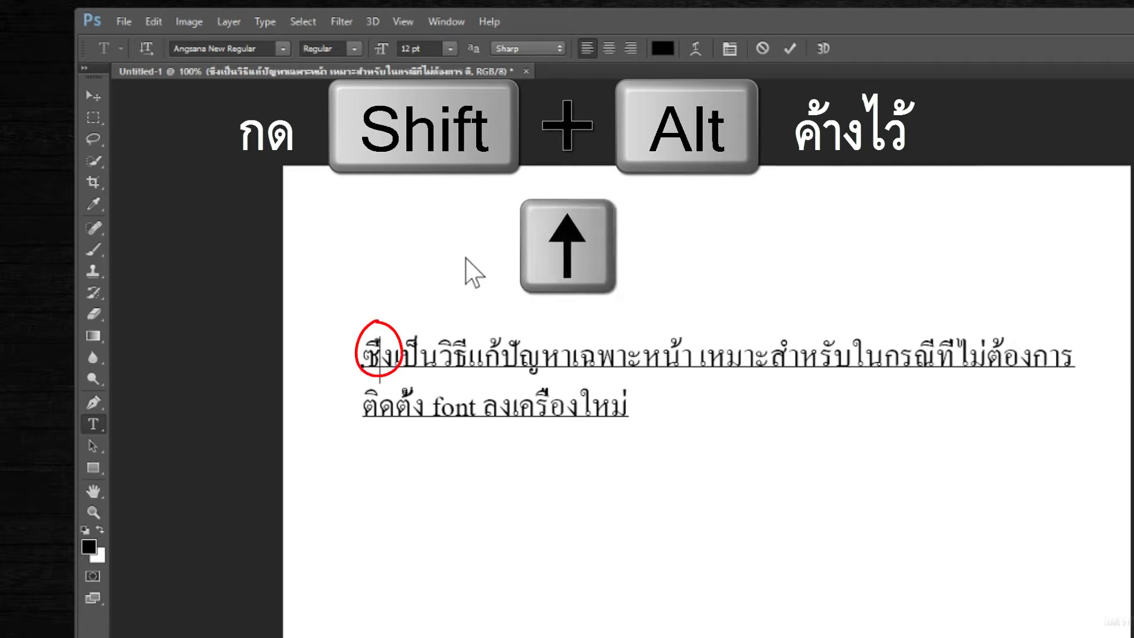
- Raise the selected tone mark to a 2 pt baseline shift
key(shift+alt+Up)
key(shift+alt+Up)
key(shift+alt+Up)
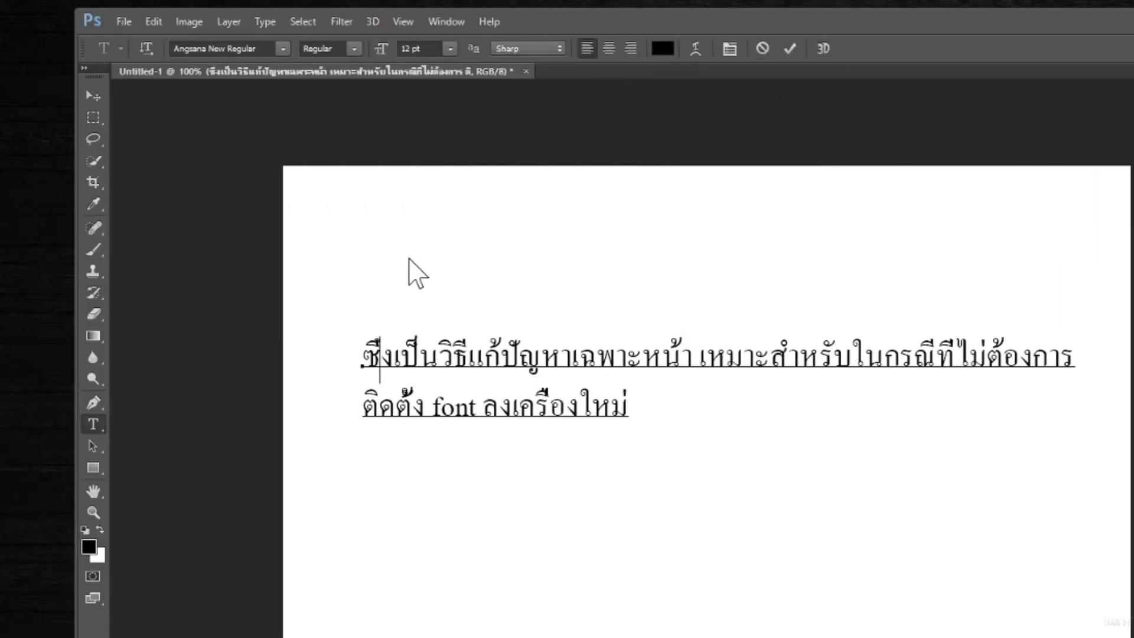
key(shift+alt+Up)
key(shift+alt+Up)
key(shift+alt+Up)
key(shift+alt+Down)
key(shift+alt+Up)
key(shift+alt+Up)
key(shift+alt+Down)
key(shift+alt+Down)
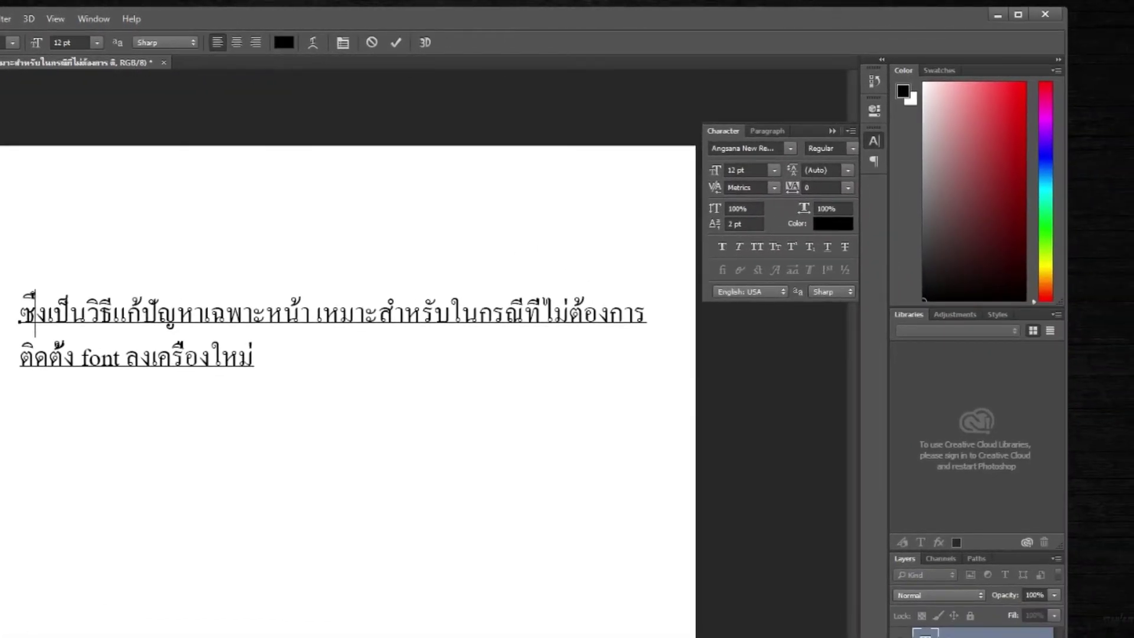
- Set the baseline shift back to 0 pt in the Character panel
click(745, 224)
click(694, 226)
text(0)
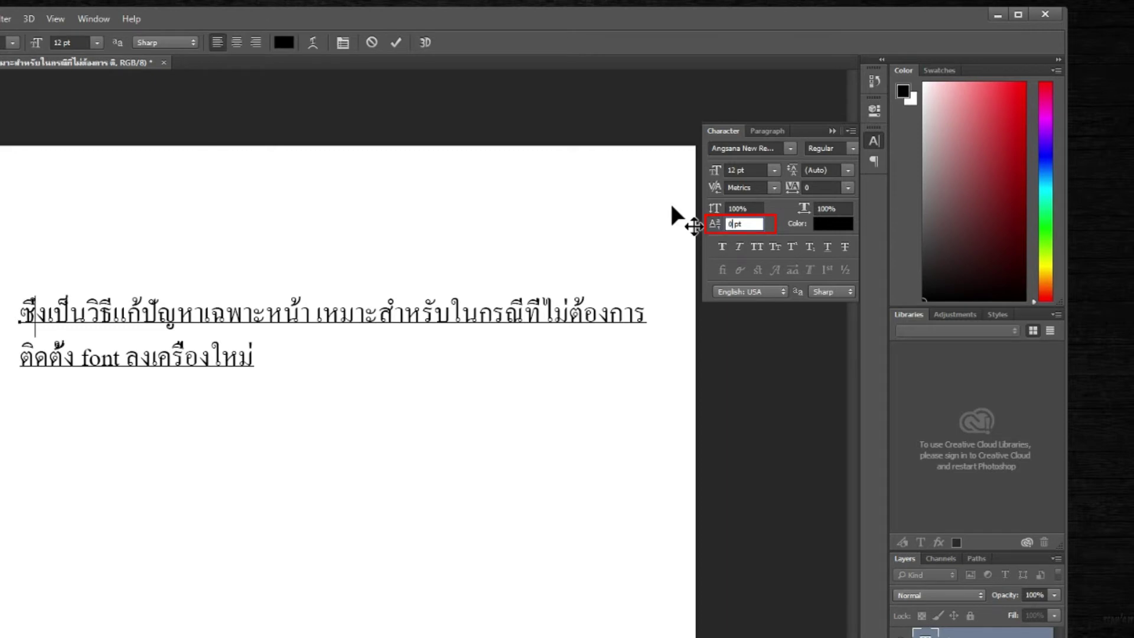
key(Return)
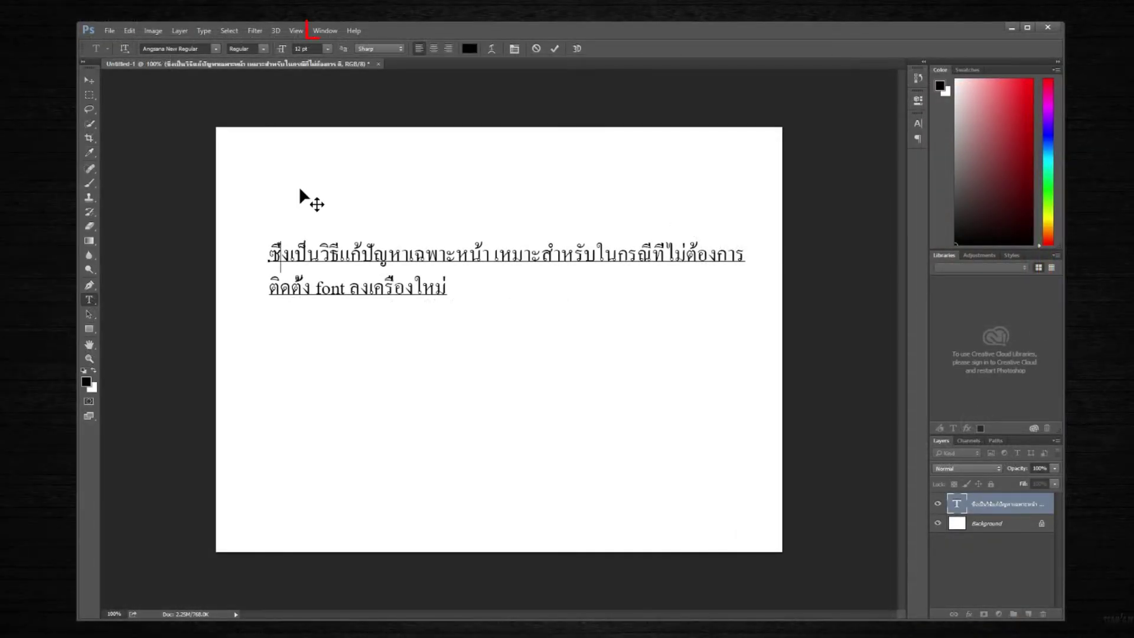
- Show the Character panel from the Window menu and place the cursor in the Thai text
click(335, 34)
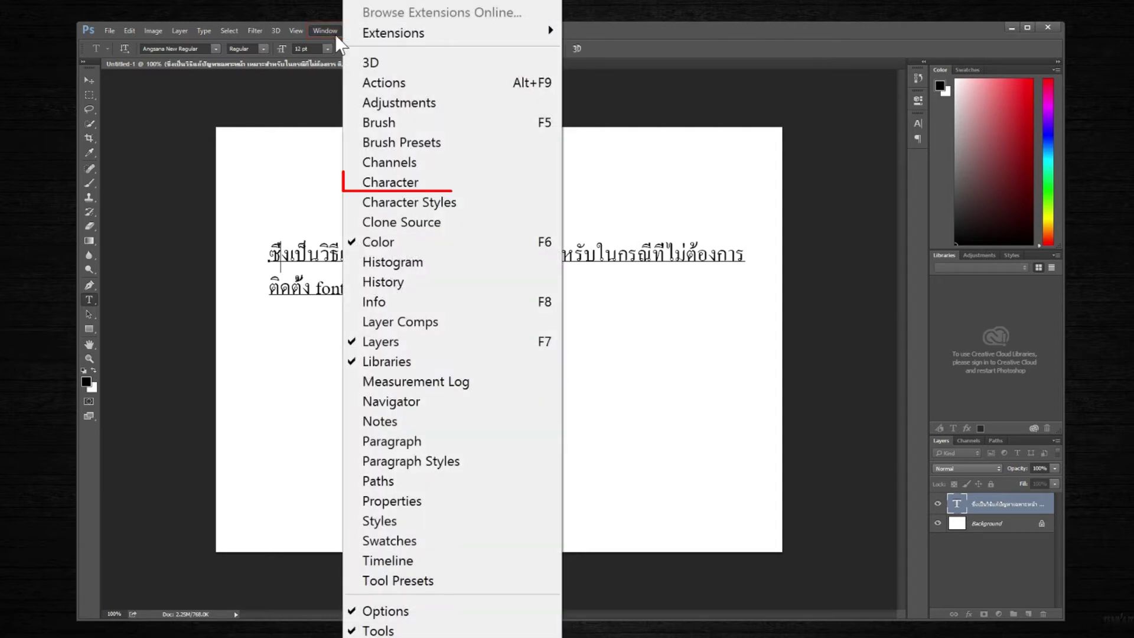
click(458, 182)
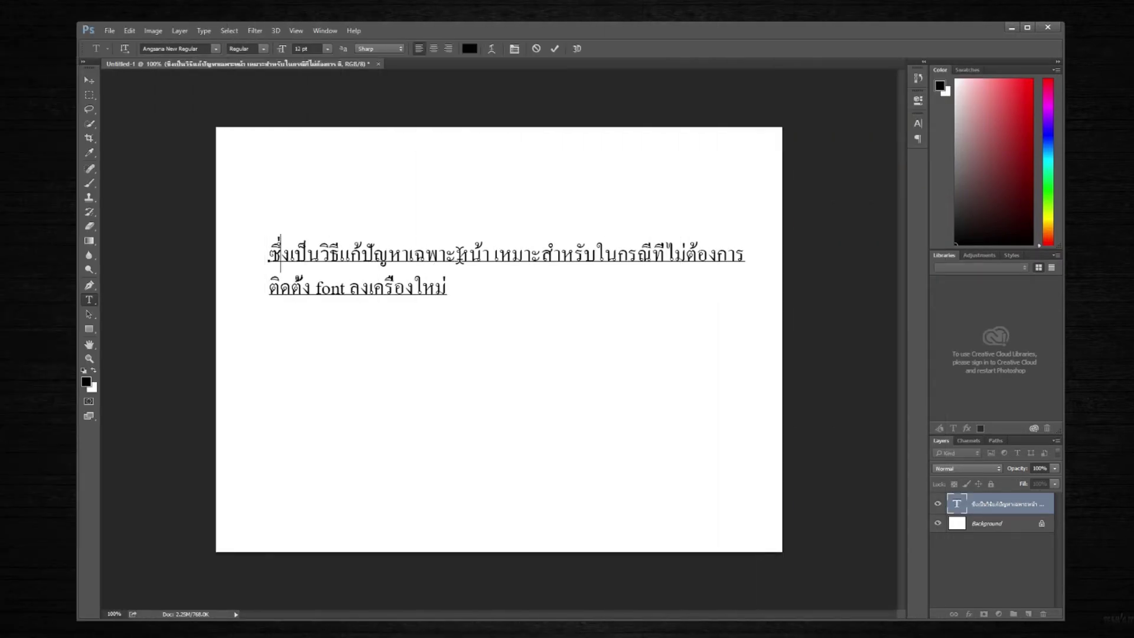
click(665, 253)
click(302, 279)
click(394, 285)
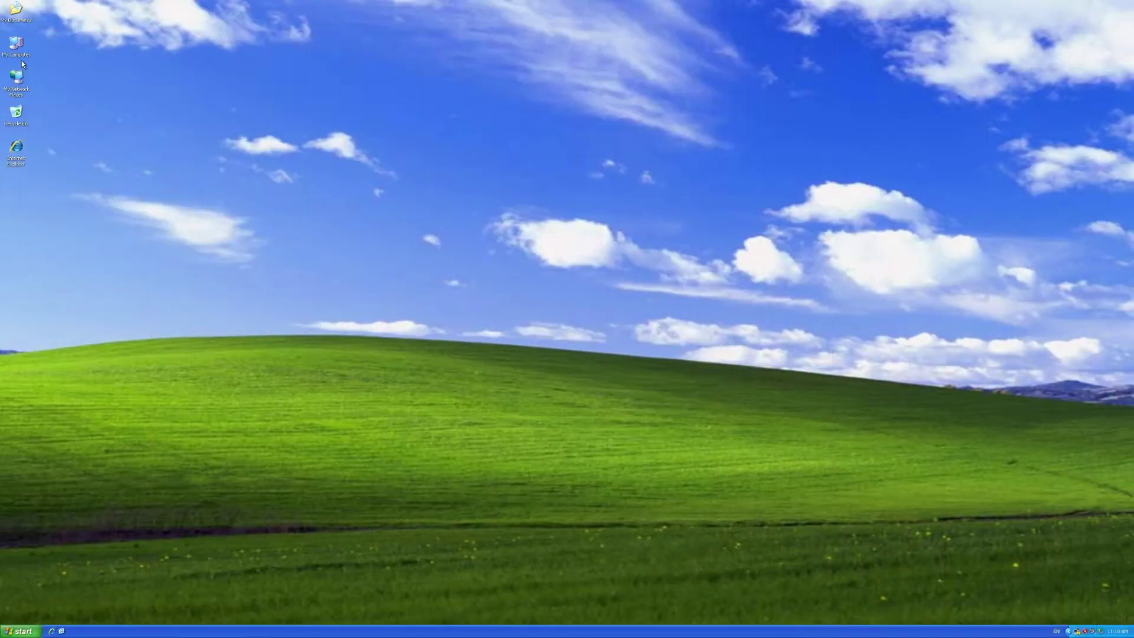
- Open the C:\WINDOWS\Fonts folder through My Computer
double_click(20, 52)
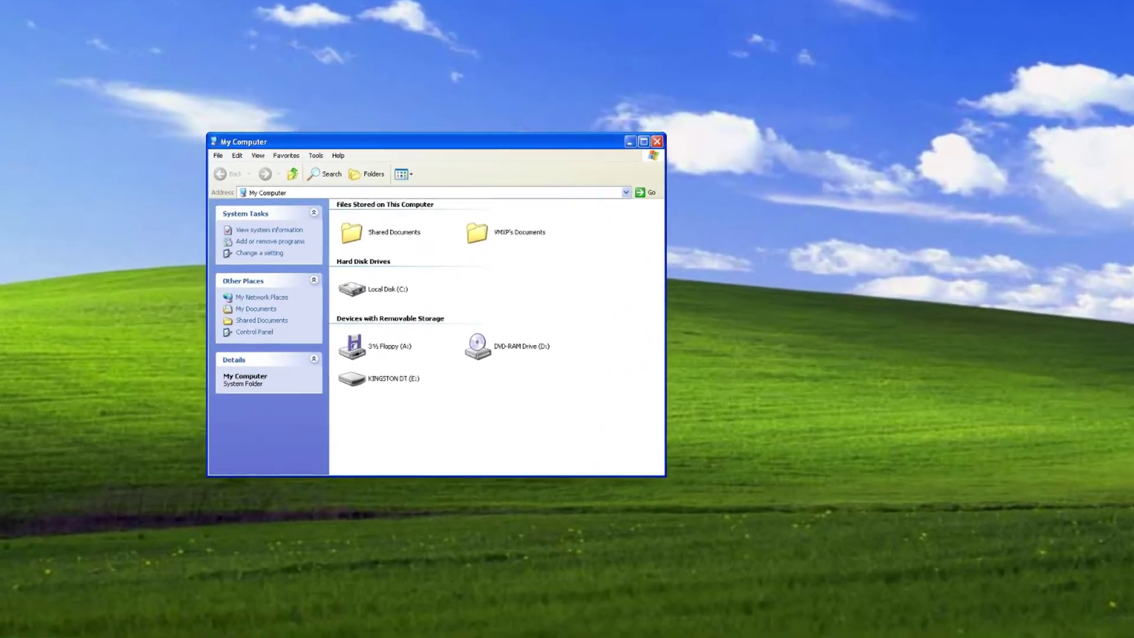
click(396, 290)
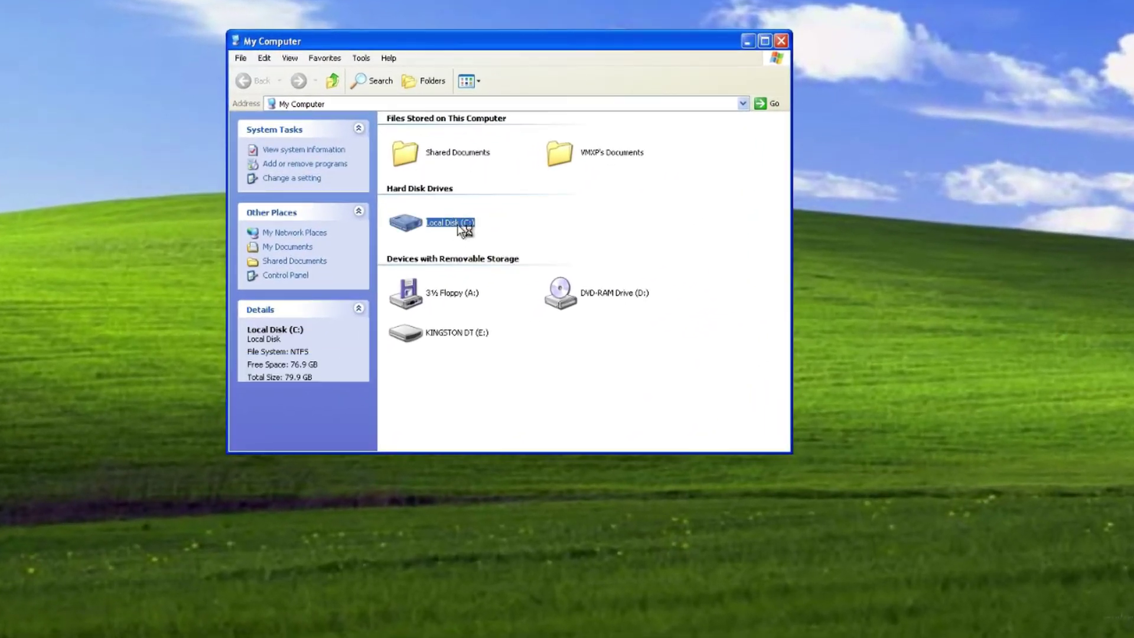
double_click(463, 228)
double_click(450, 183)
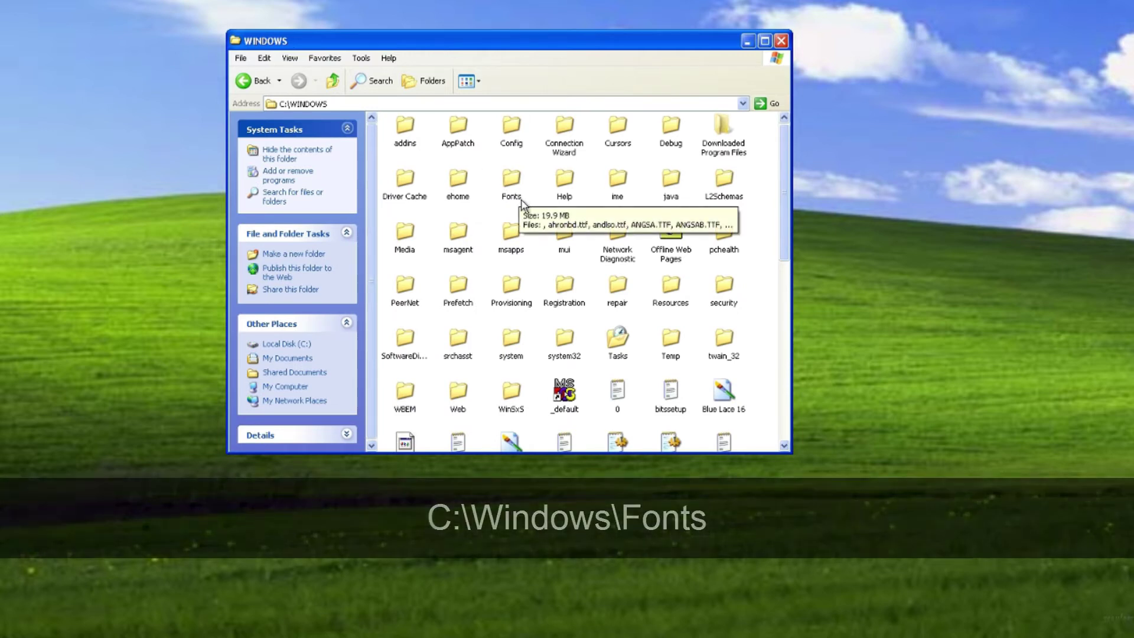
double_click(522, 200)
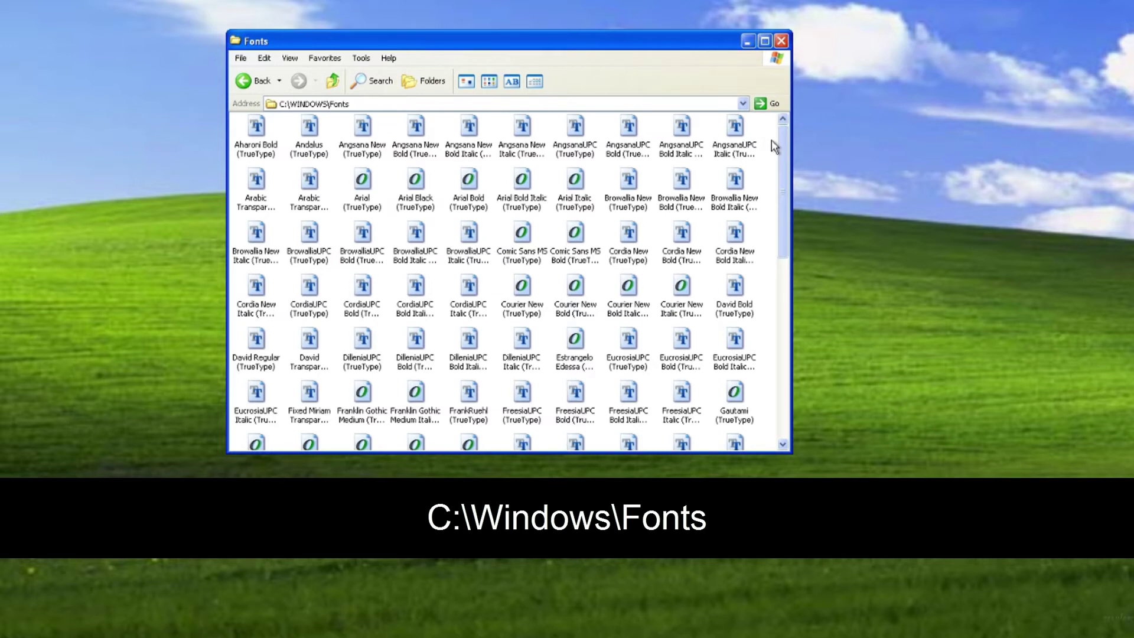
mouse_move(784, 149)
mouse_down()
mouse_move(785, 321)
mouse_move(779, 136)
mouse_up()
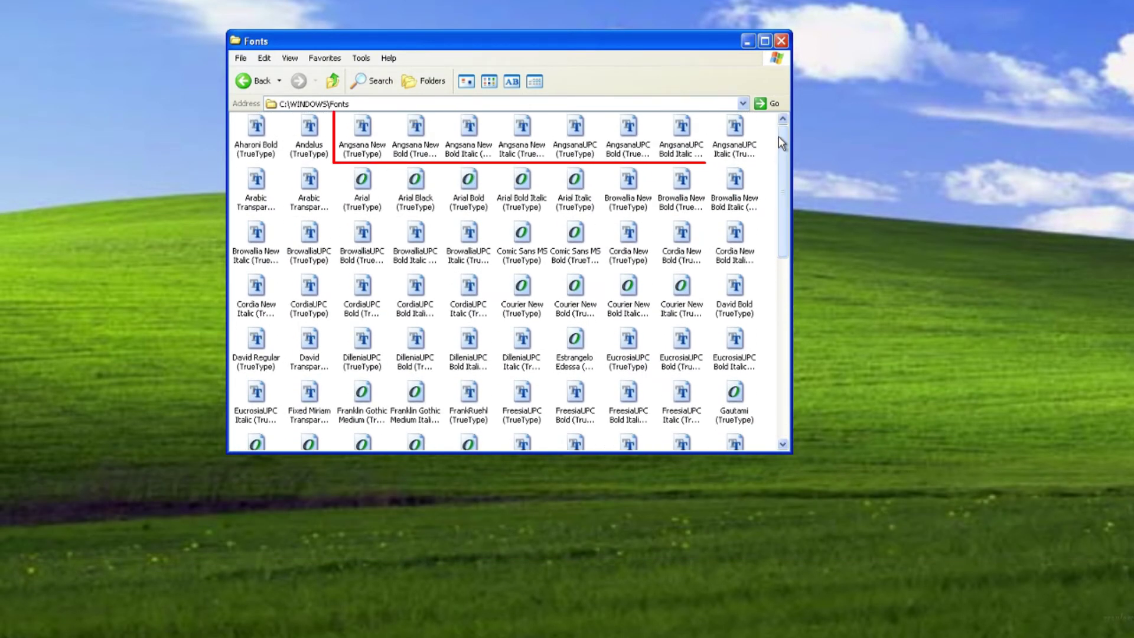
- Select the eight Angsana New and AngsanaUPC fonts and copy them
click(376, 149)
ctrl+click(468, 155)
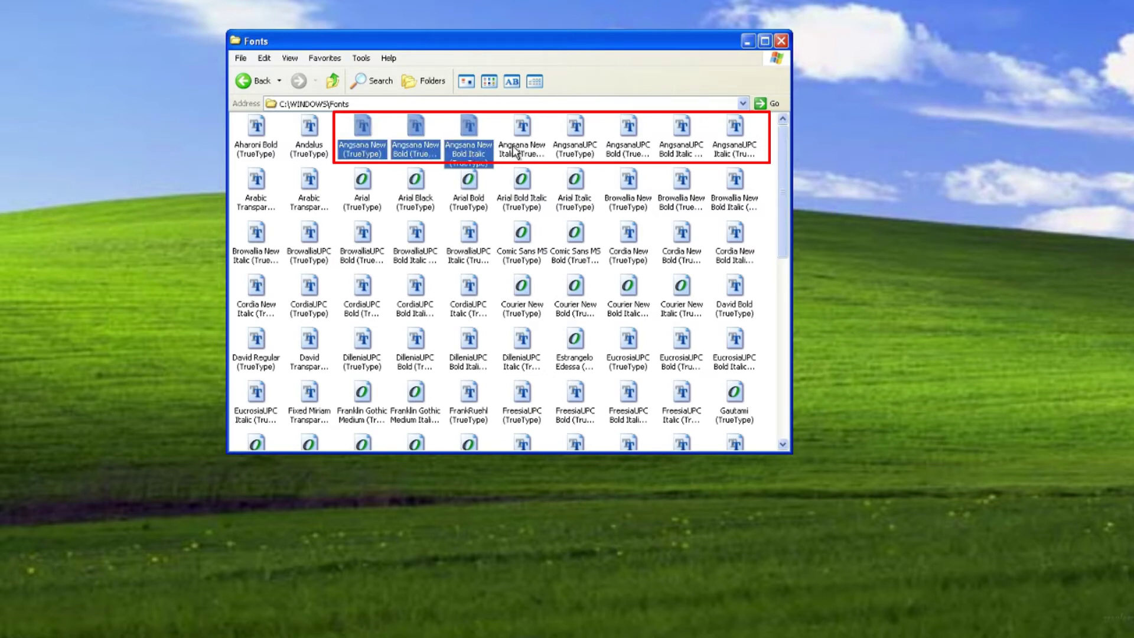
ctrl+click(520, 153)
ctrl+click(574, 152)
ctrl+click(627, 151)
ctrl+click(672, 152)
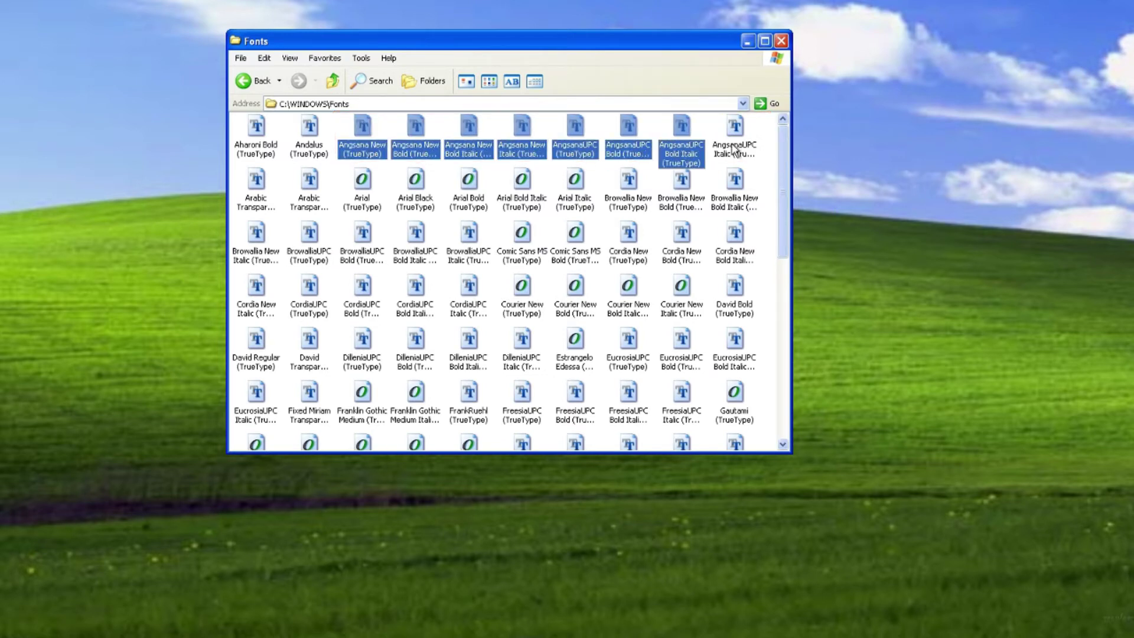
ctrl+click(733, 150)
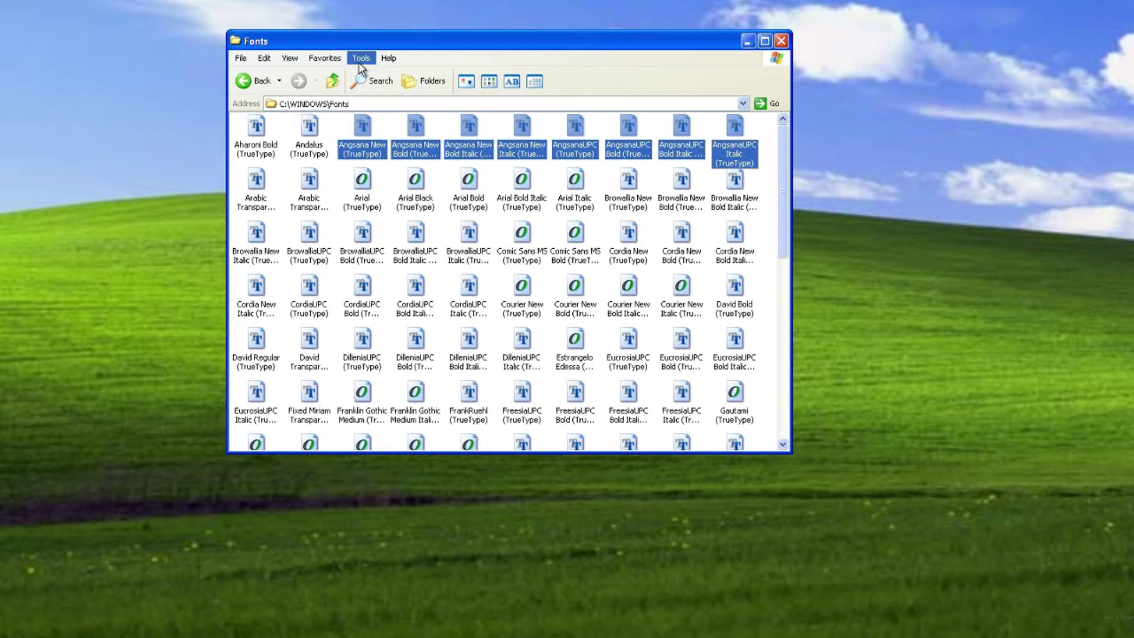
click(263, 59)
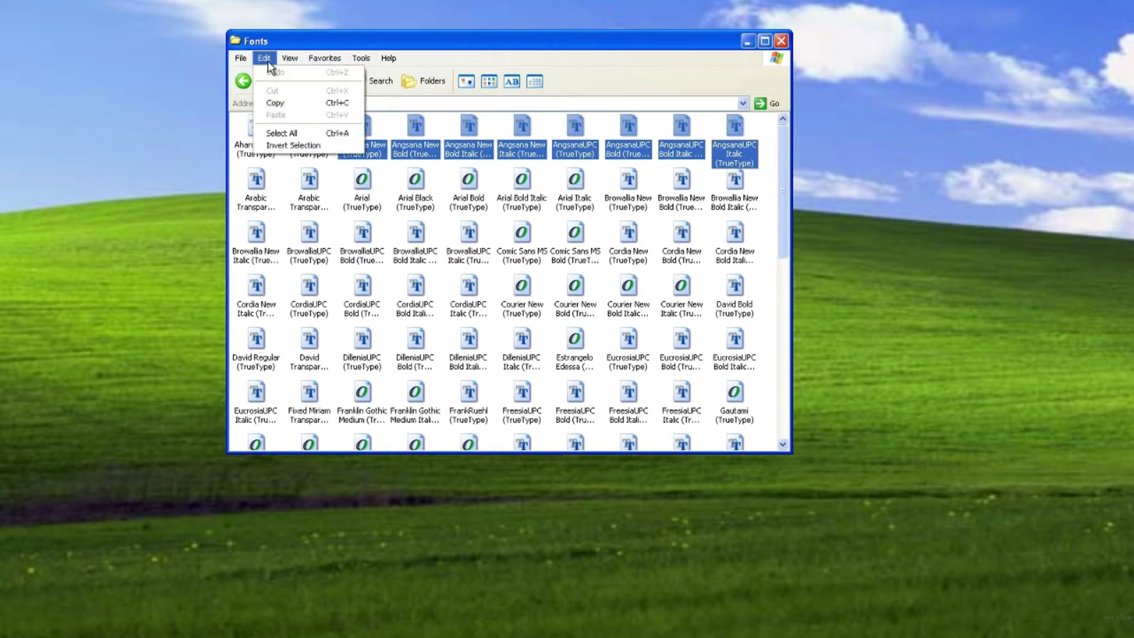
click(319, 103)
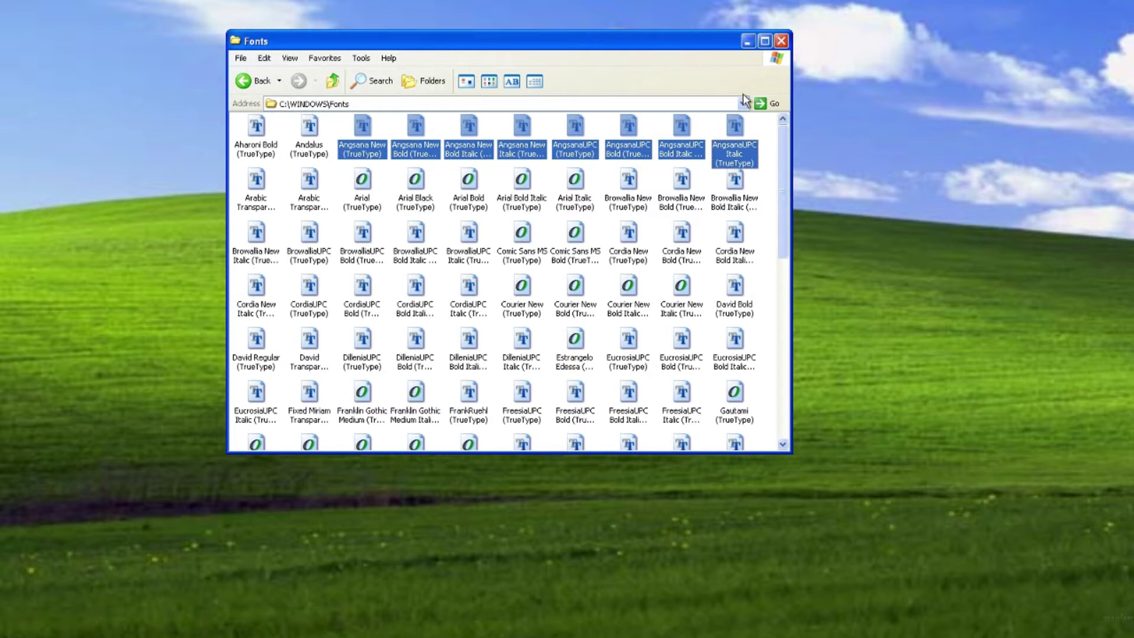
- Paste the copied fonts onto the KINGSTON DT (E:) drive
click(744, 104)
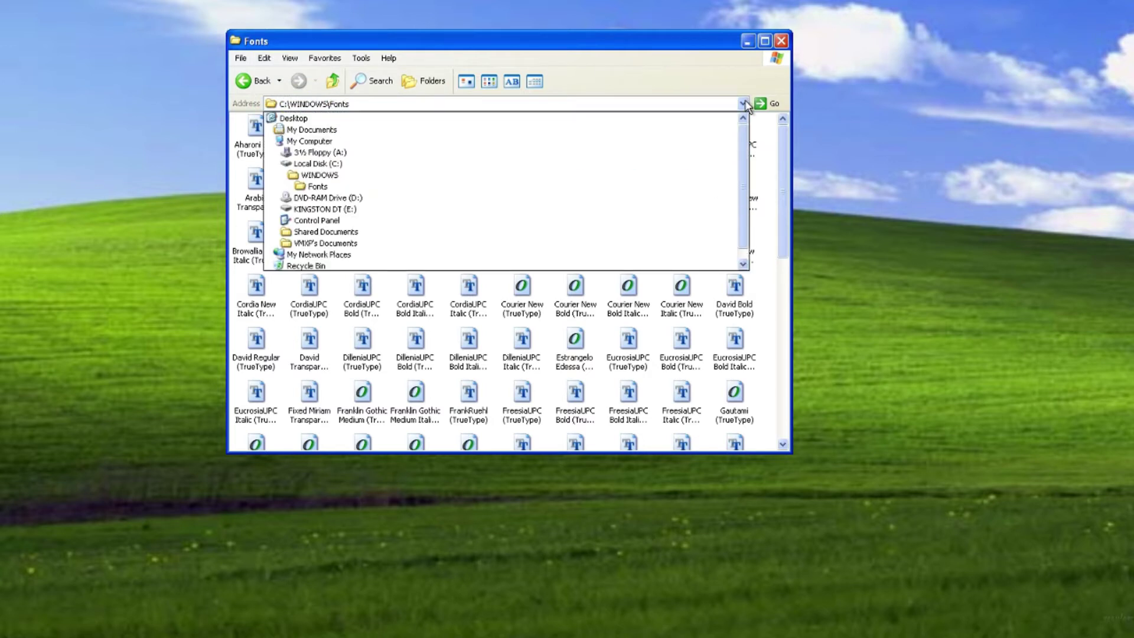
click(510, 210)
right_click(432, 160)
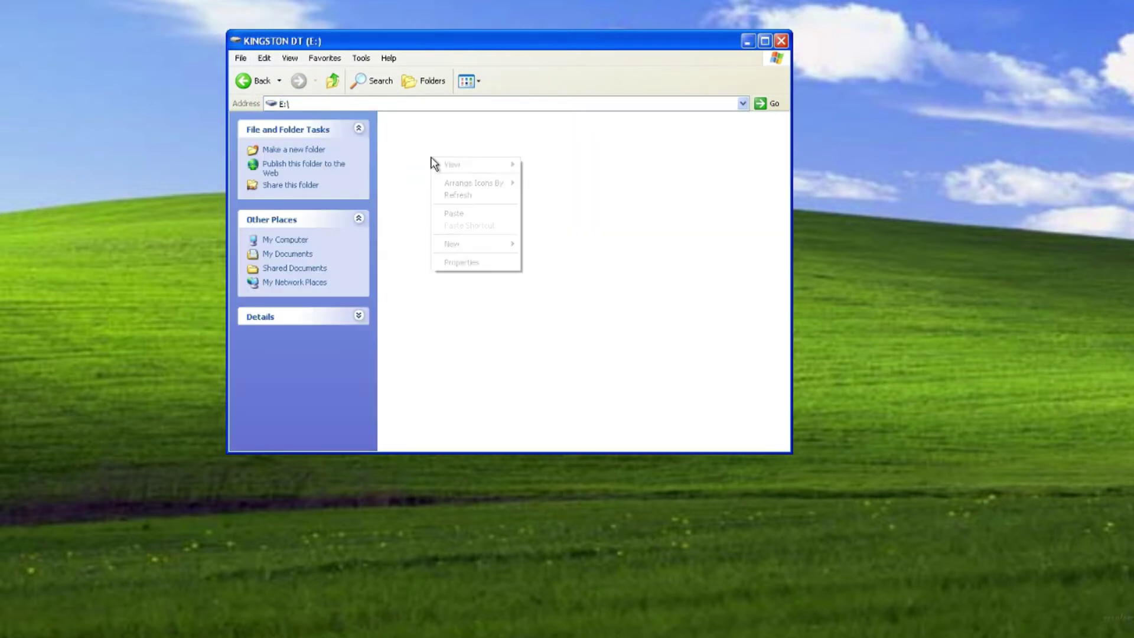
click(480, 213)
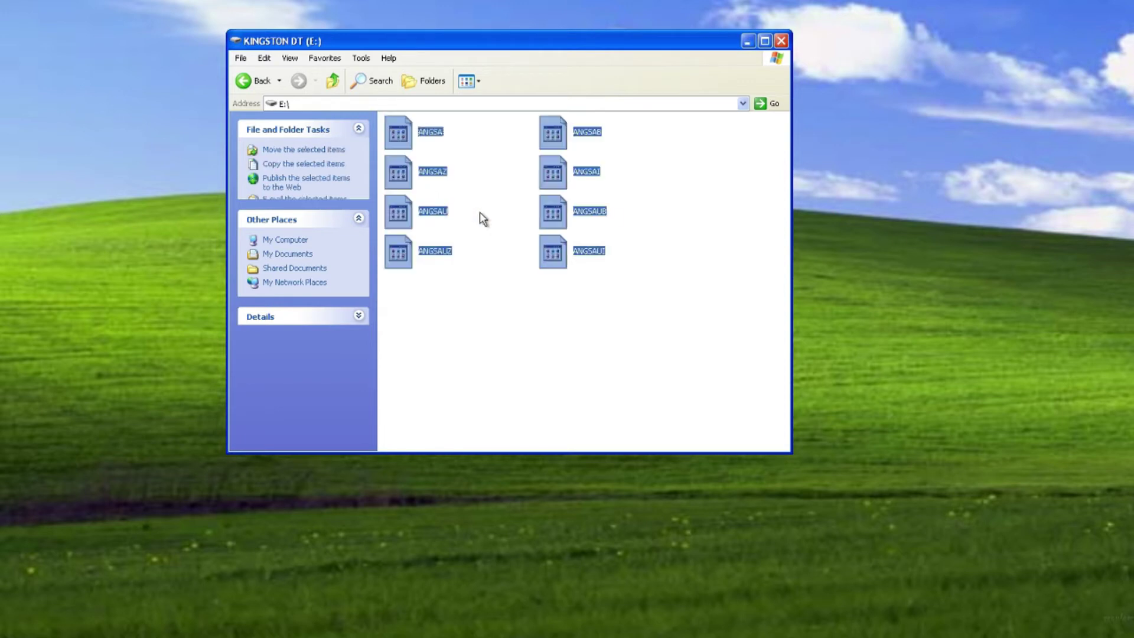
click(548, 297)
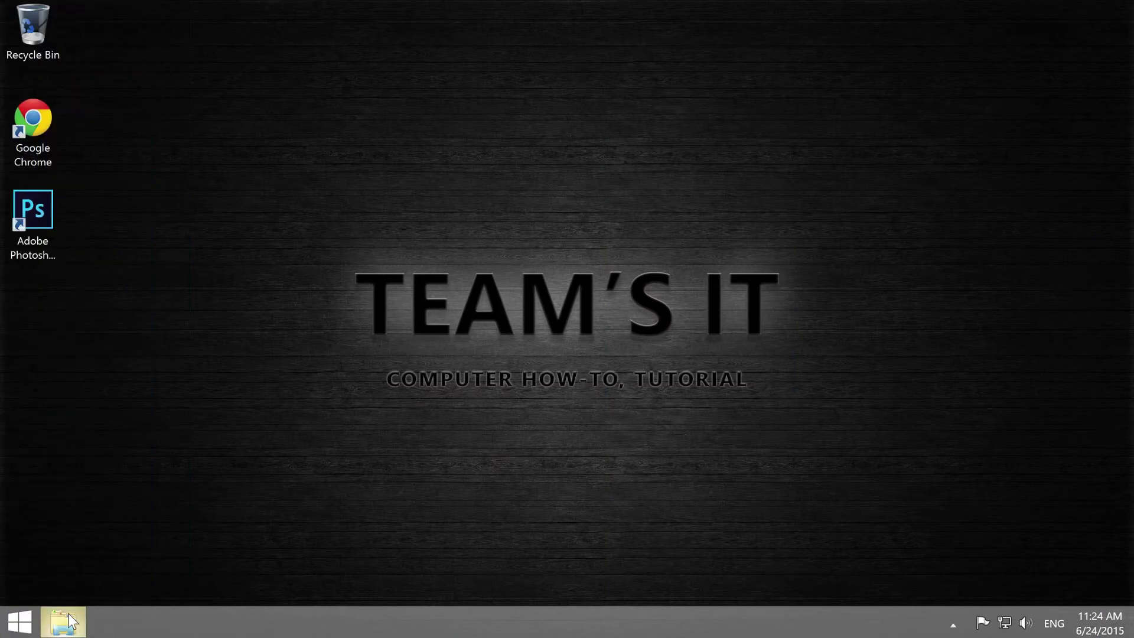
- Open the C:\Windows\Fonts folder in File Explorer
click(68, 614)
double_click(727, 406)
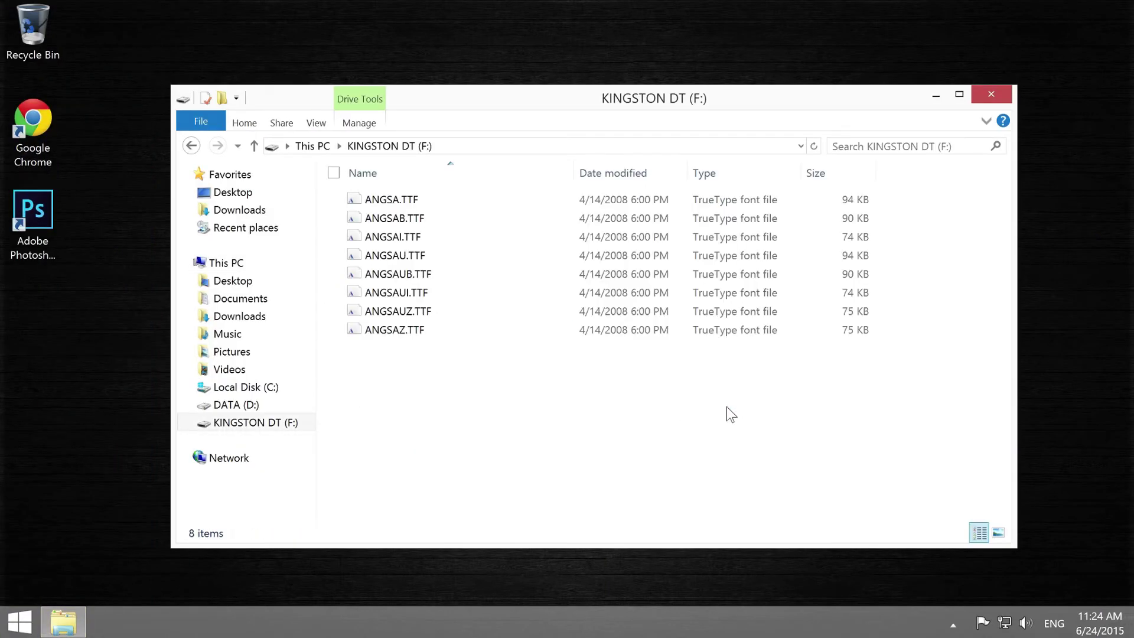
click(282, 385)
double_click(417, 275)
scroll(414, 417, down, 2)
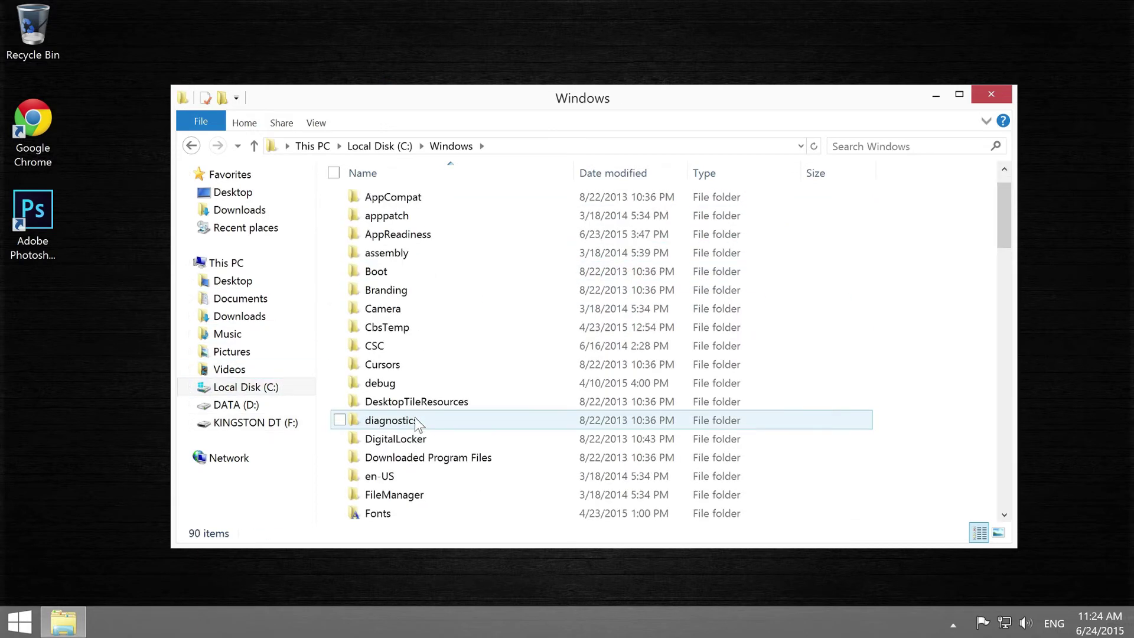
double_click(420, 456)
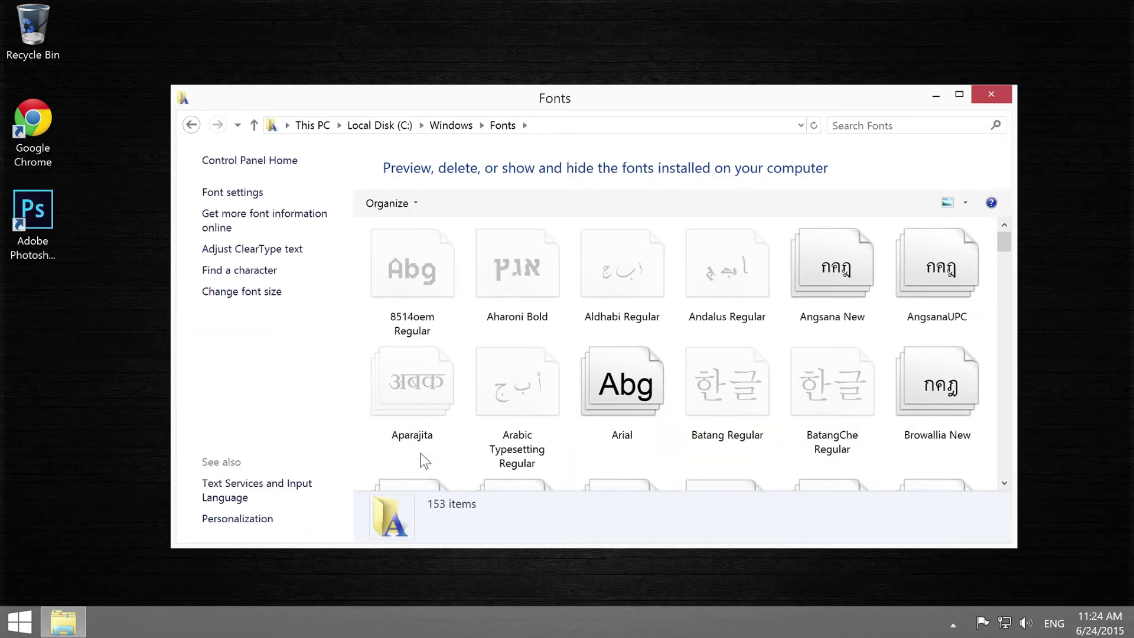
- Copy the Angsana New and AngsanaUPC font families
click(859, 300)
ctrl+click(940, 292)
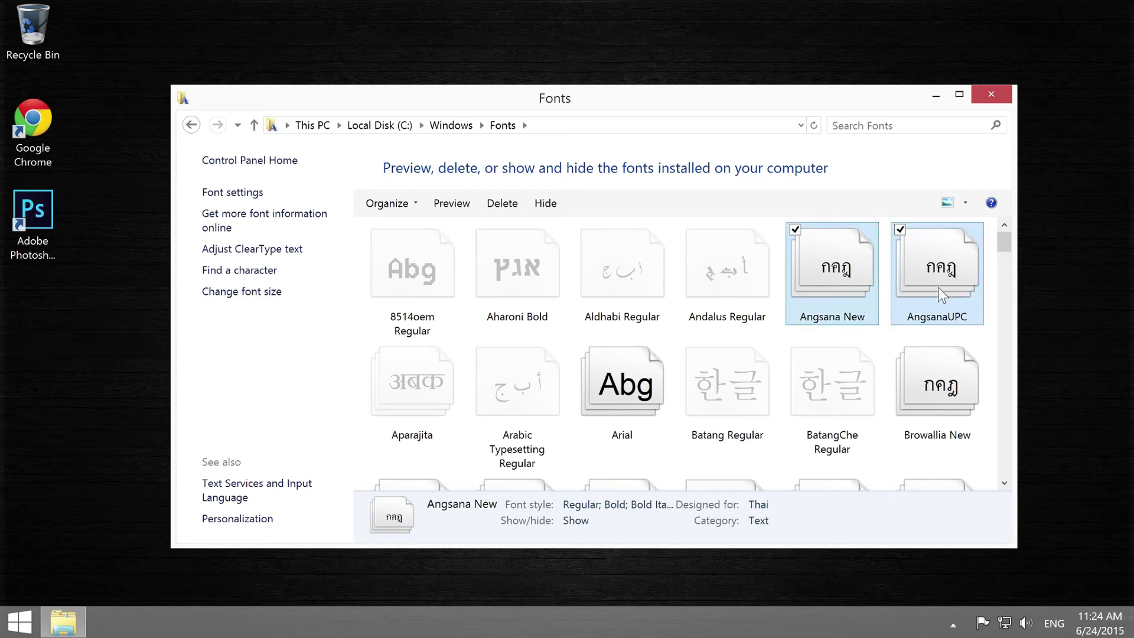
right_click(941, 294)
click(835, 370)
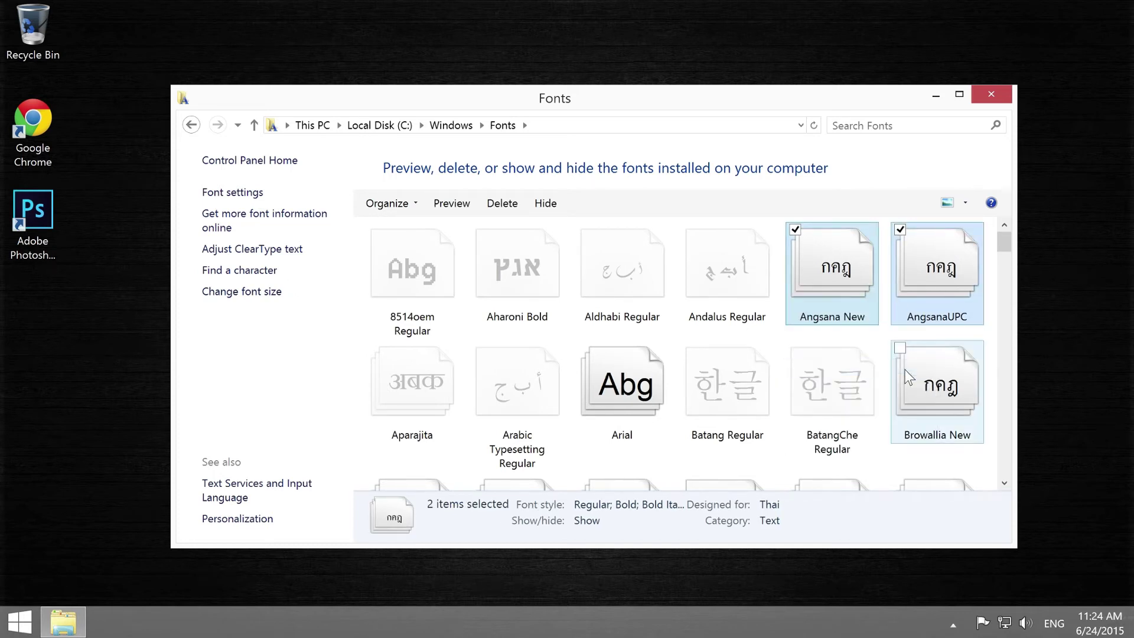
- Create and open a new desktop folder named 'Windows 8.1 Fonts'
right_click(21, 305)
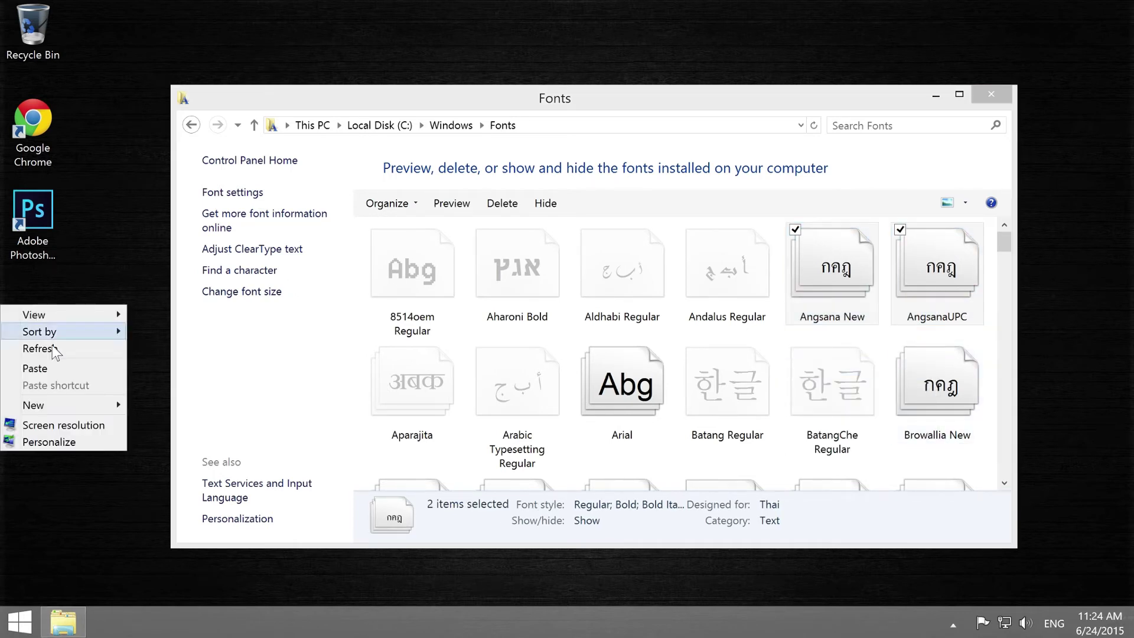
mouse_move(119, 405)
click(159, 402)
text(Wind)
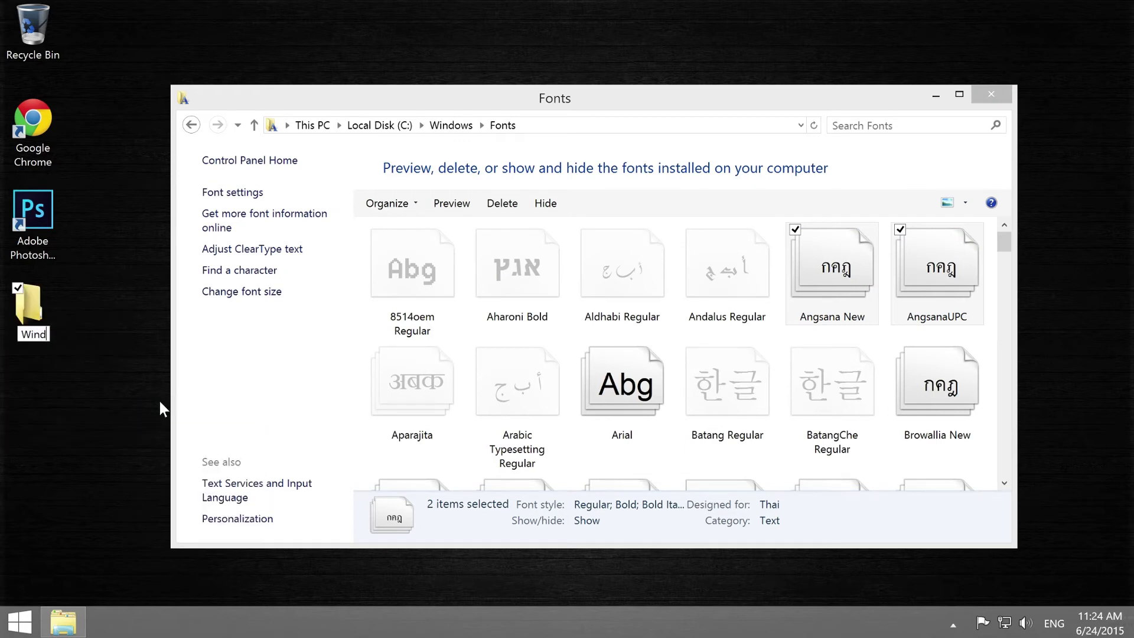
text(ows 8.1 Fonts)
key(Return)
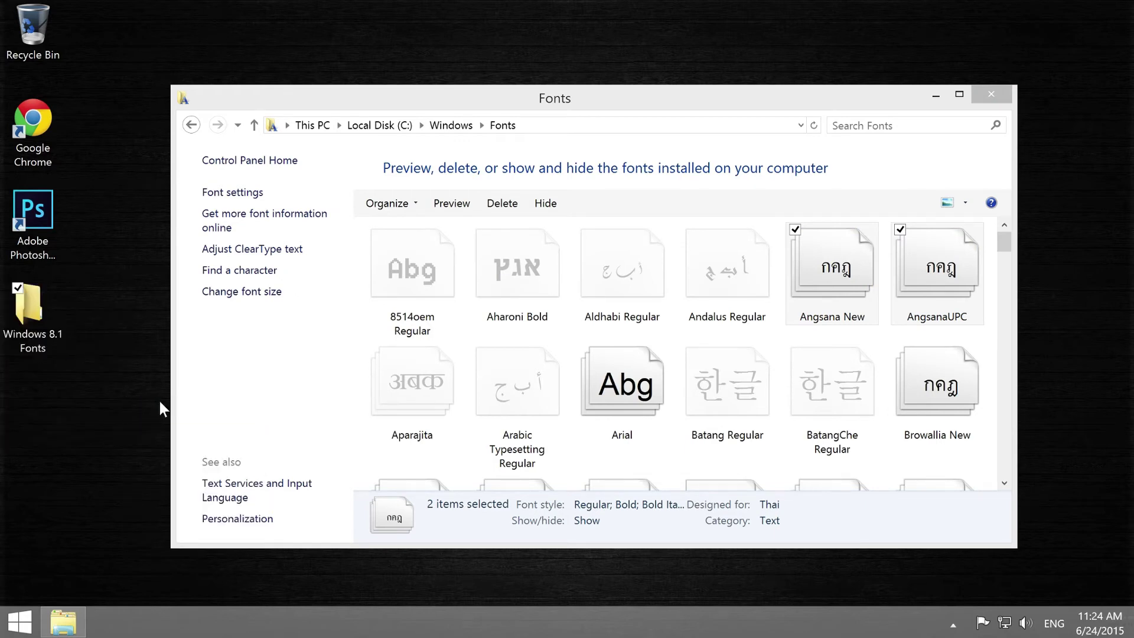
key(Return)
- Paste the fonts into Windows 8.1 Fonts, close the folder, and return to This PC
right_click(456, 284)
click(404, 384)
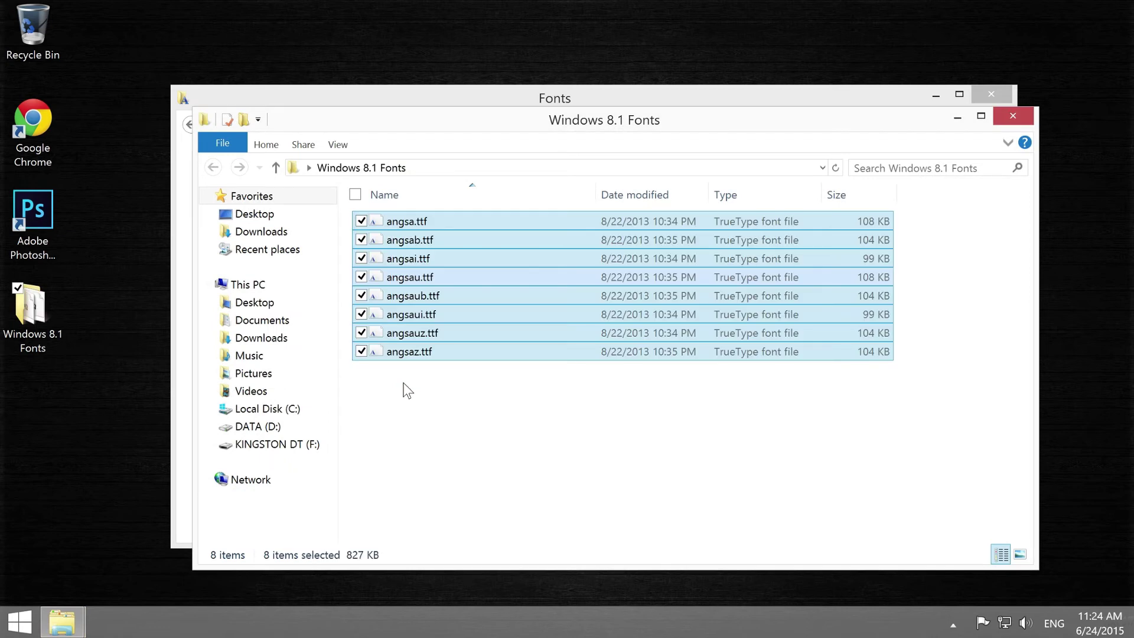
click(437, 402)
click(1013, 117)
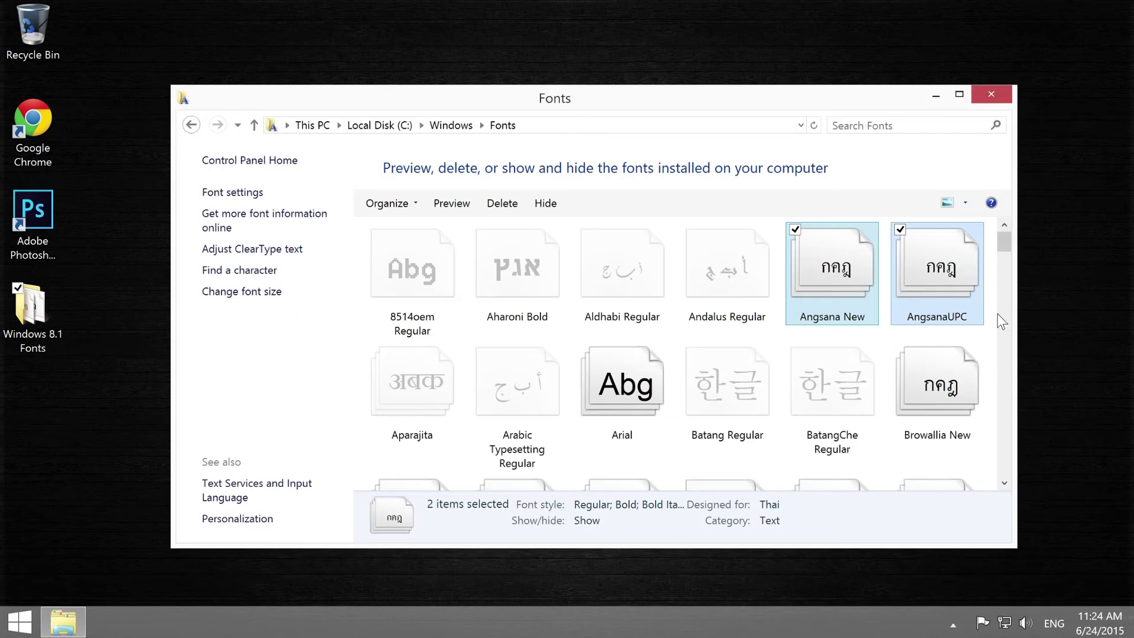
click(319, 126)
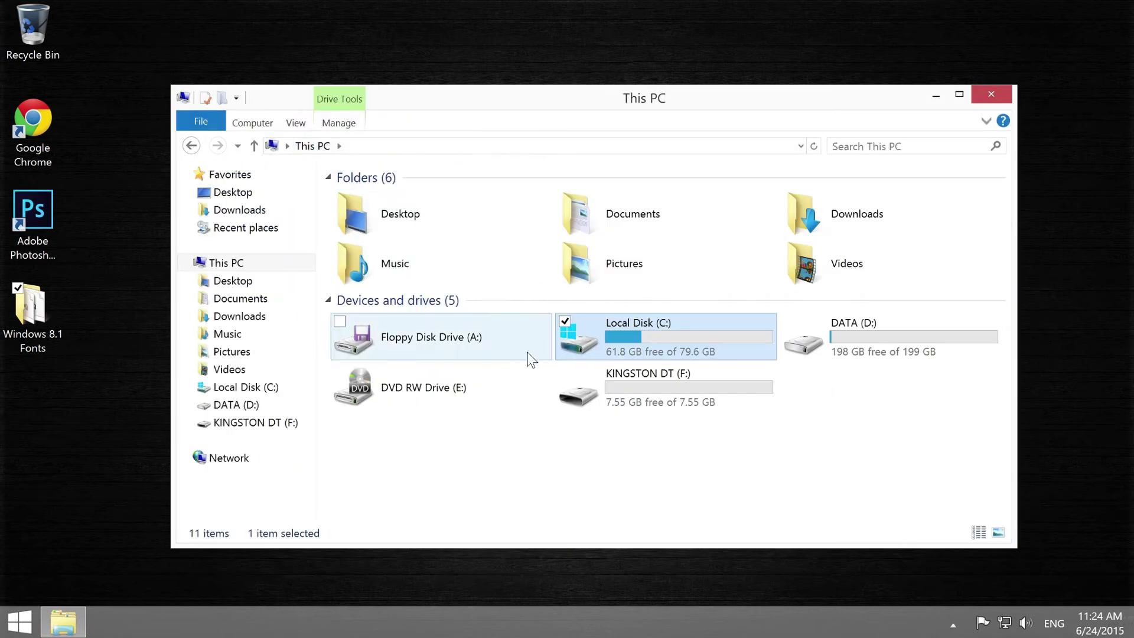
- Copy all eight TTF font files from the KINGSTON DT (F:) drive
double_click(663, 394)
drag(462, 377, 379, 188)
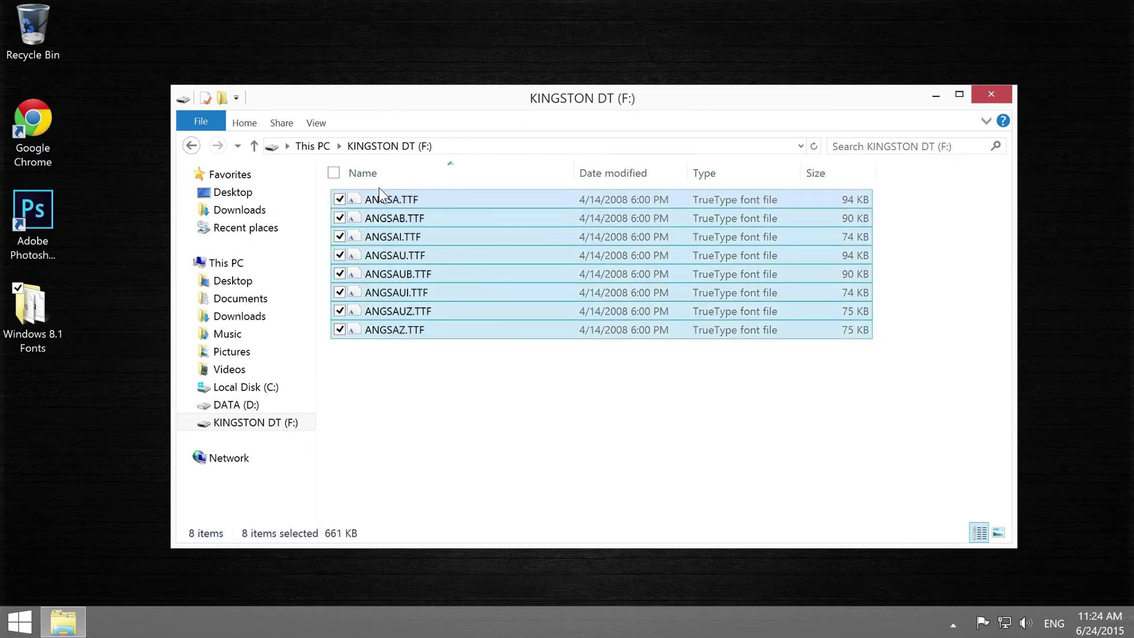
right_click(400, 201)
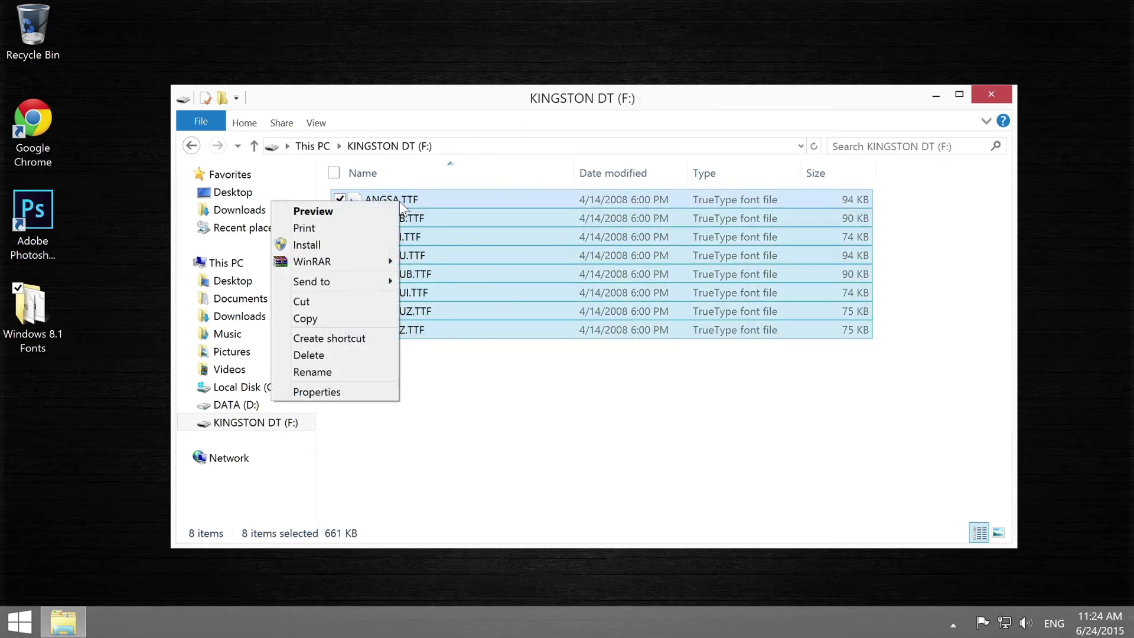
click(349, 317)
- Paste them into C:\Windows\Fonts, replacing all existing Angsana fonts, then close the window
click(296, 389)
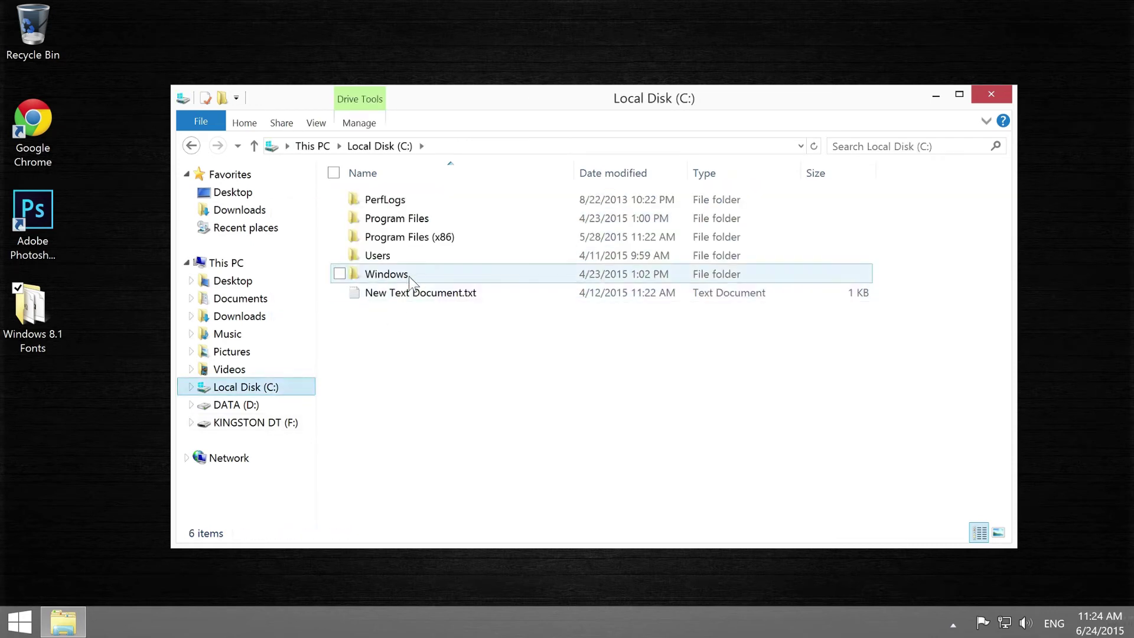
double_click(387, 274)
scroll(424, 395, down, 4)
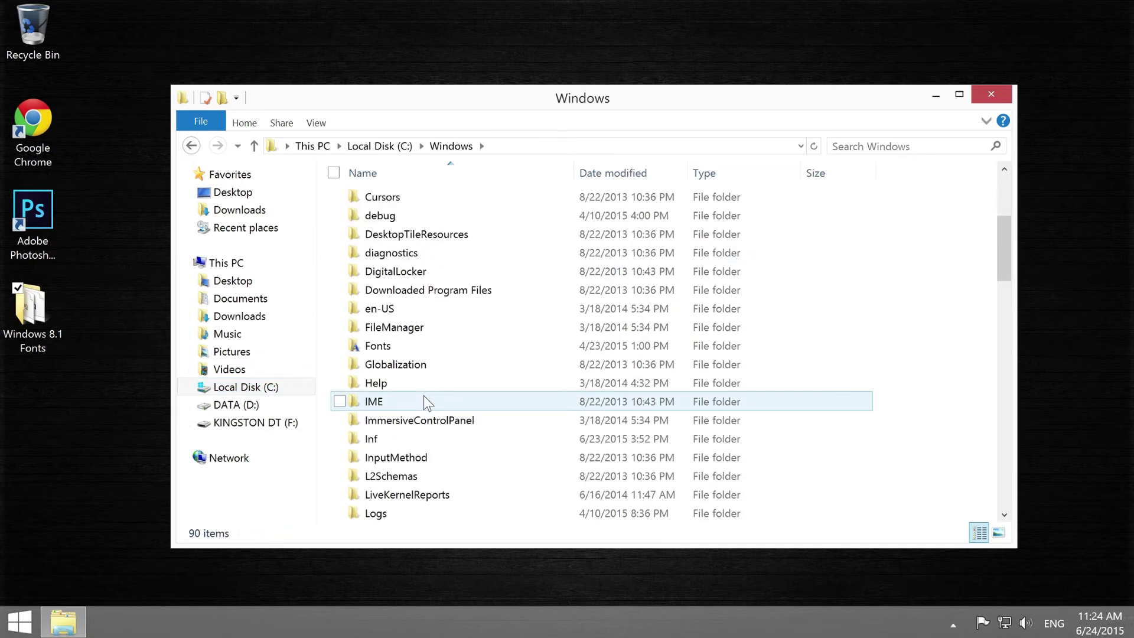
double_click(424, 352)
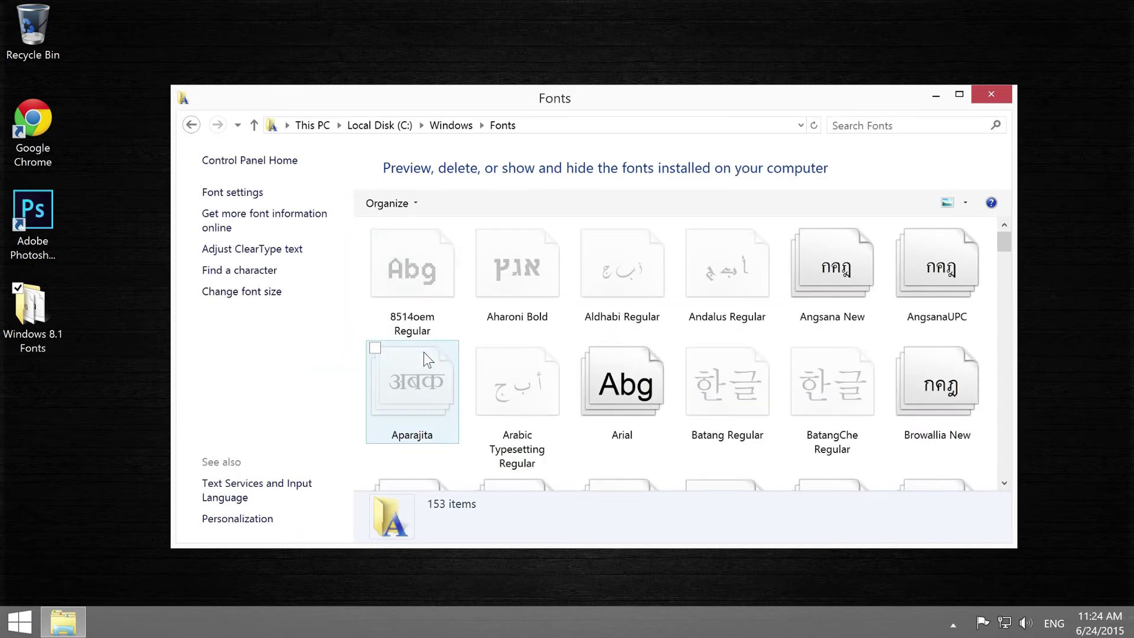
right_click(884, 334)
click(850, 406)
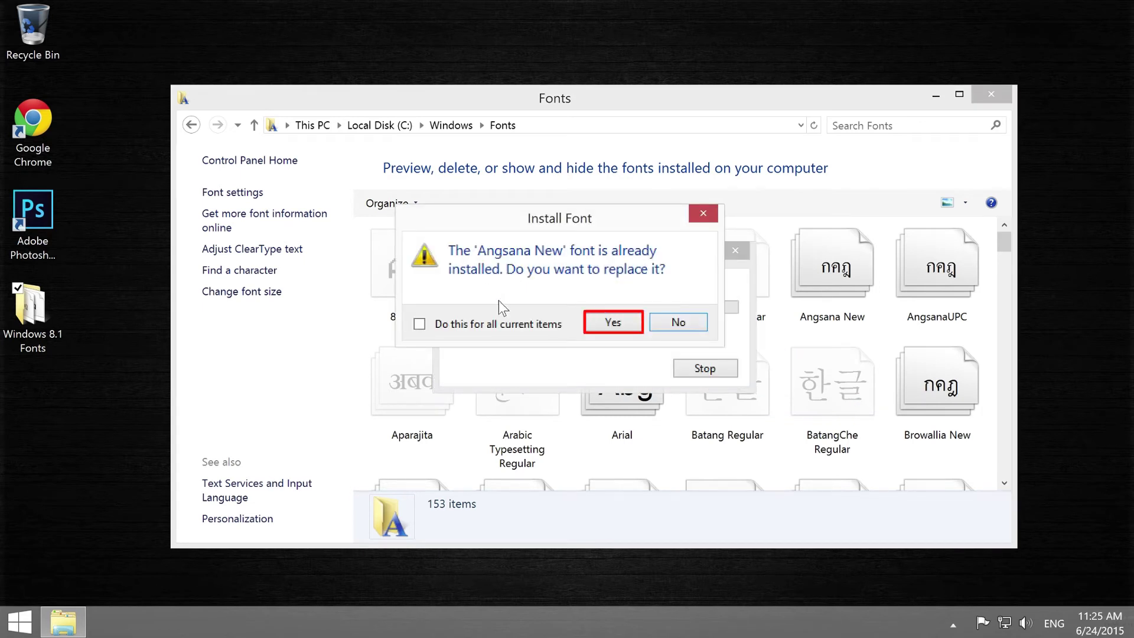
click(499, 326)
click(628, 325)
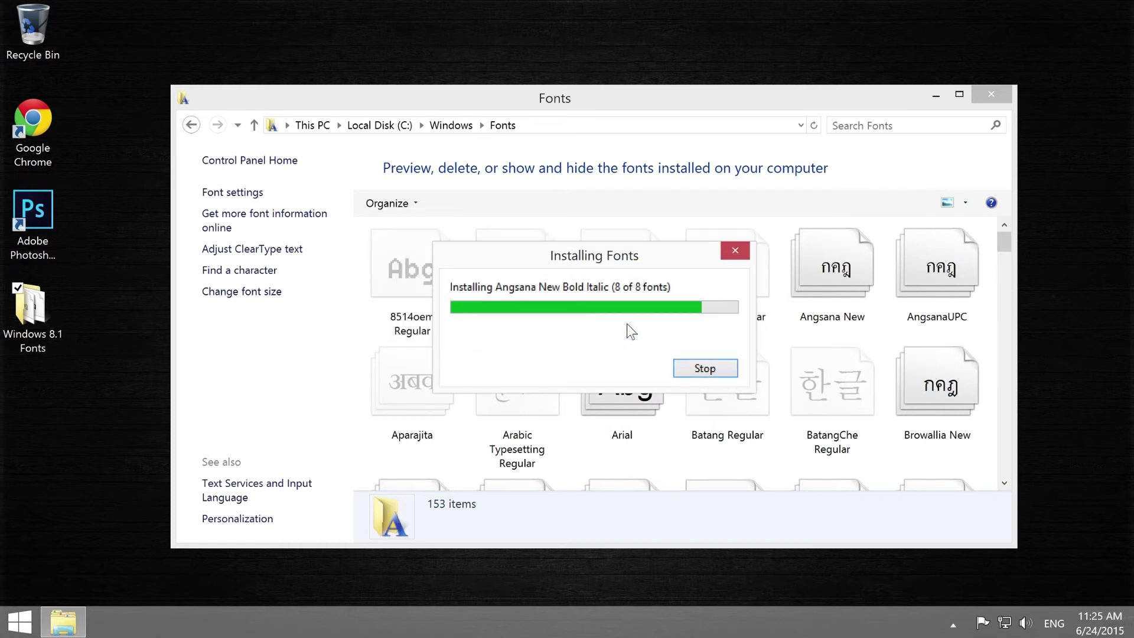
click(1009, 98)
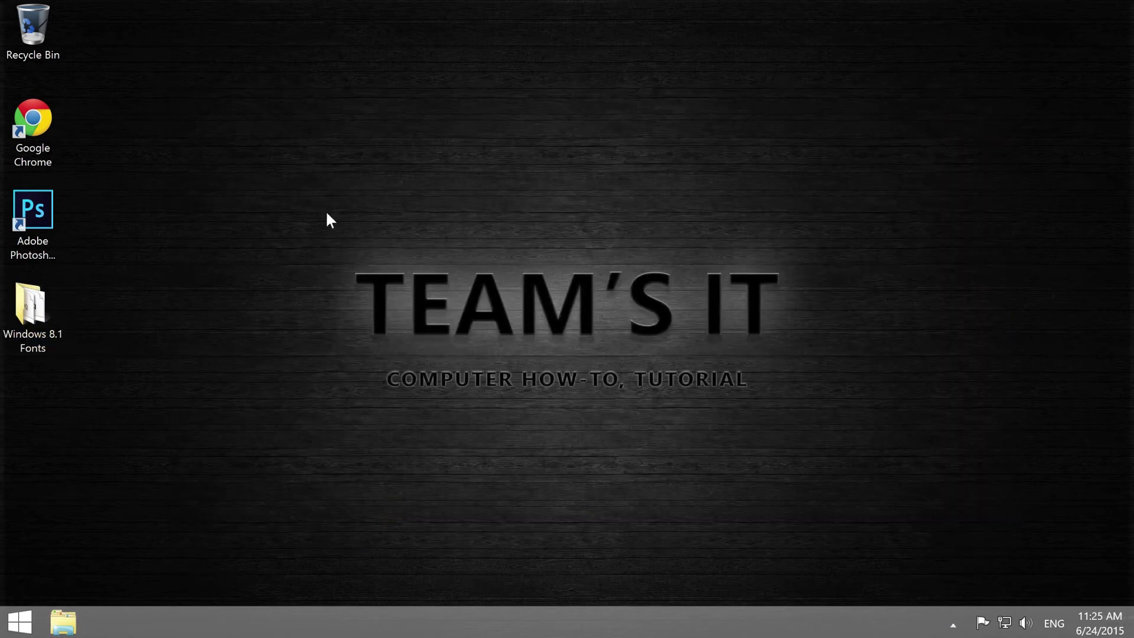
- Launch Photoshop, open Untitled-1.psd and update its text layers to use the new fonts
double_click(48, 246)
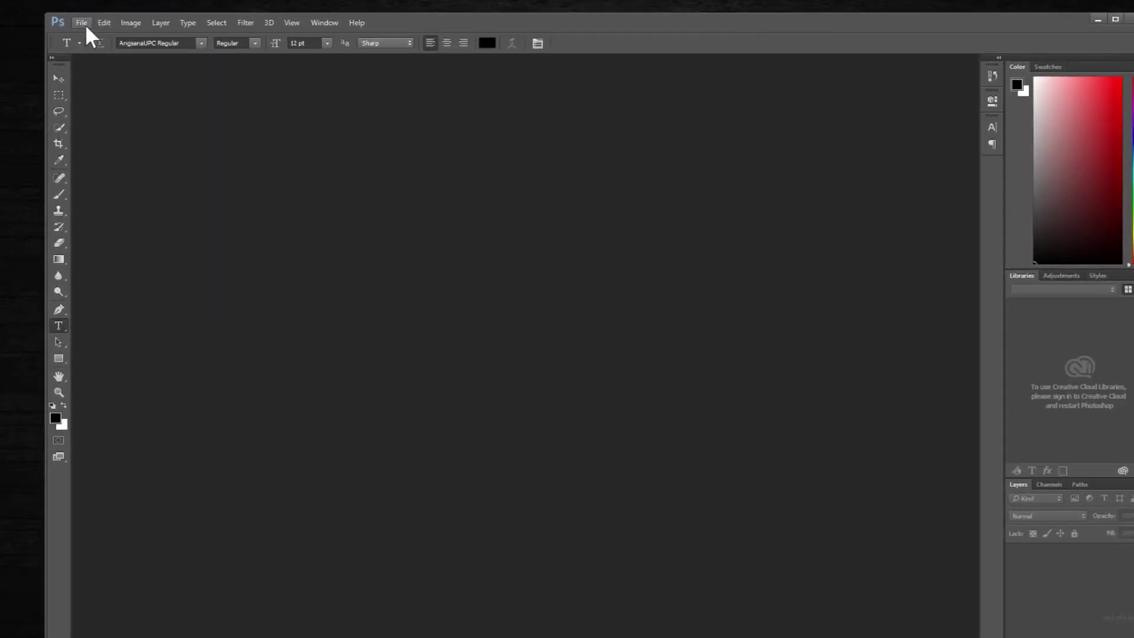
click(84, 23)
click(201, 52)
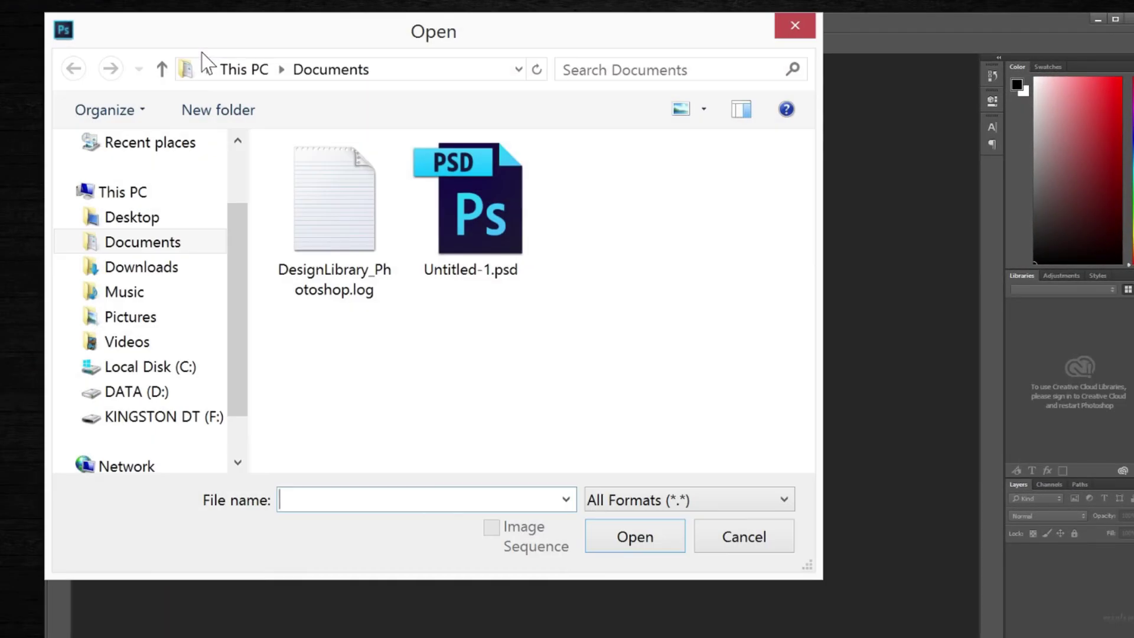
double_click(493, 246)
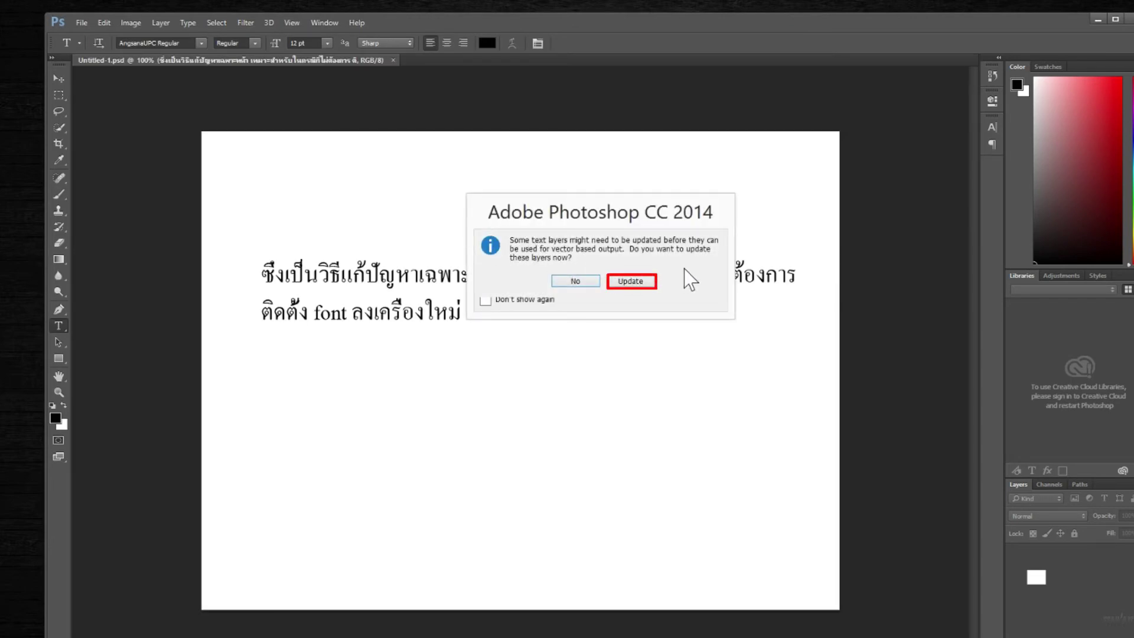
click(649, 284)
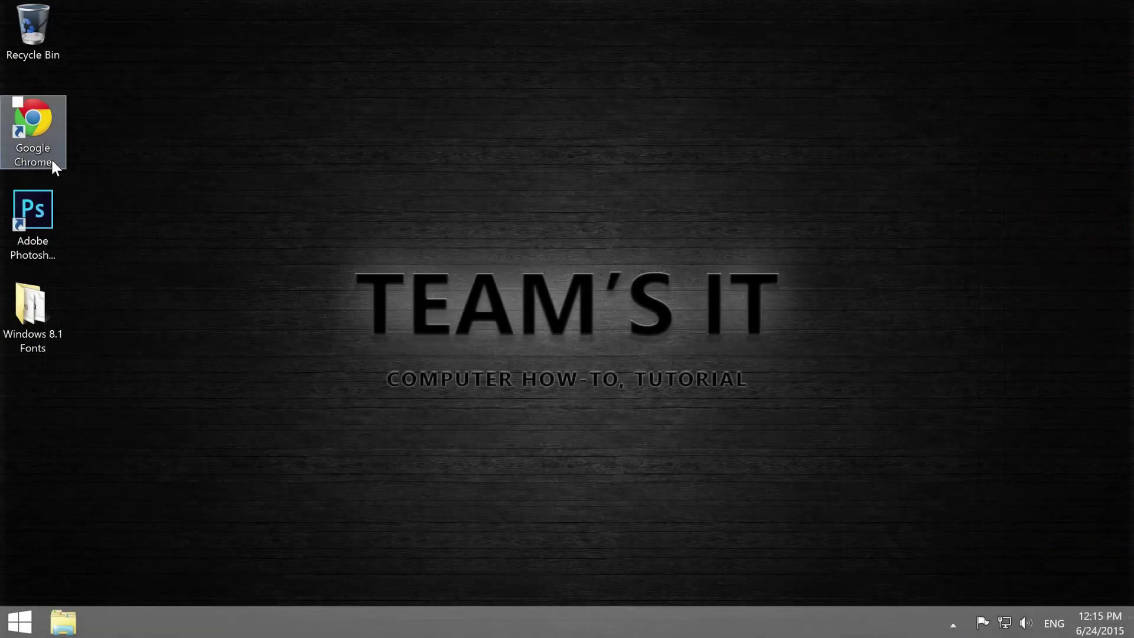
- In Chrome, search 'f0nt' and open the CS ChatThai page from f0nt.com's font downloads
double_click(51, 161)
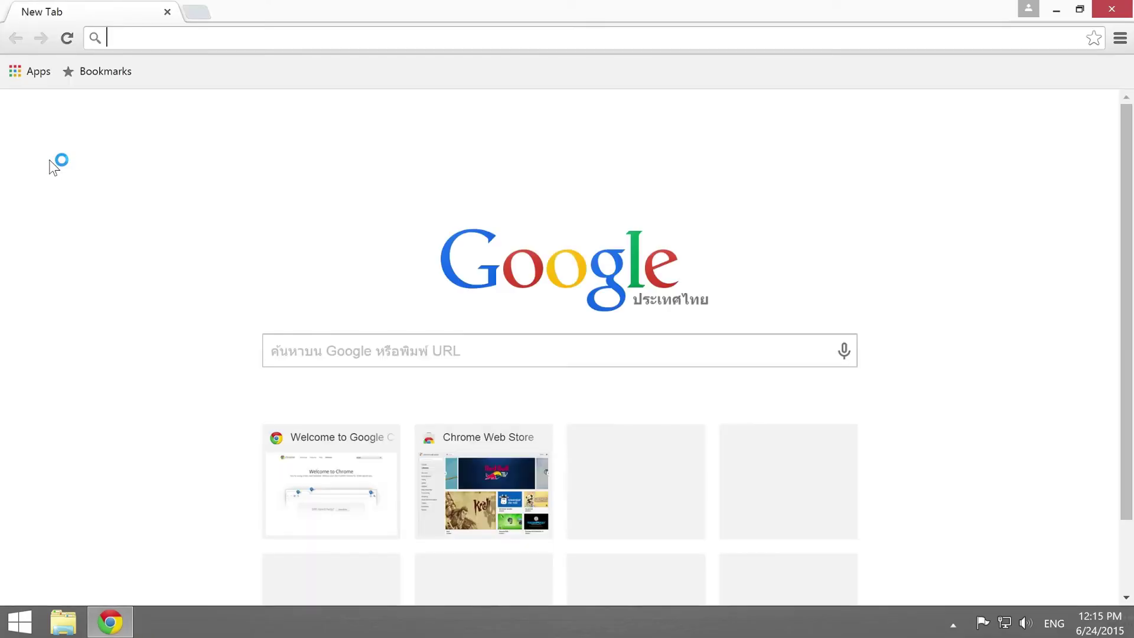
text(f0nt)
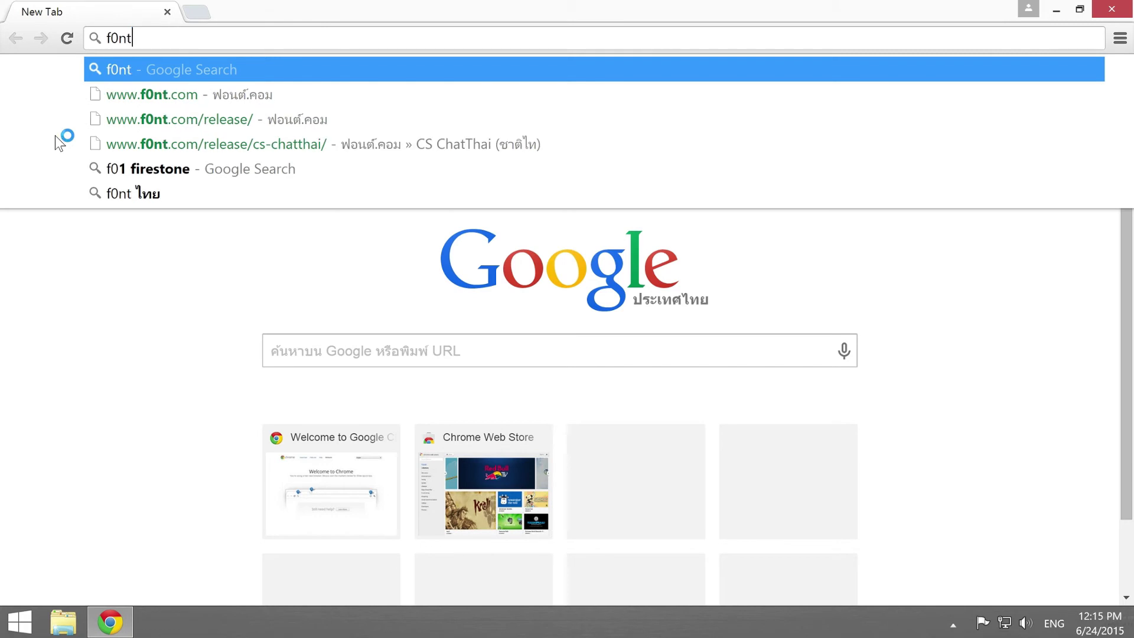
key(Return)
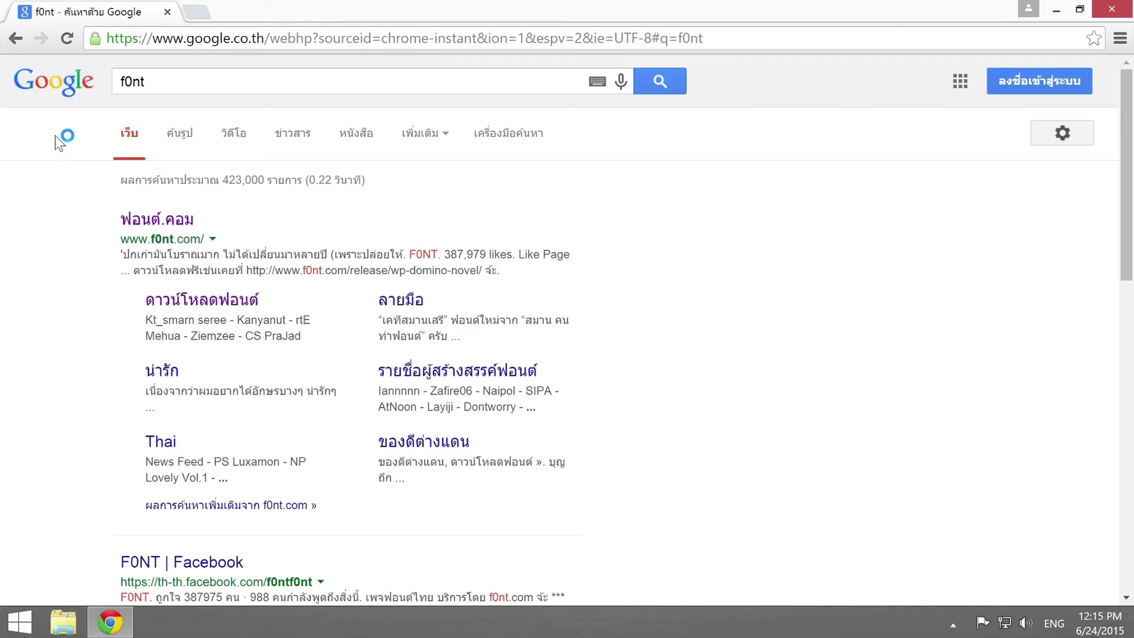
click(192, 231)
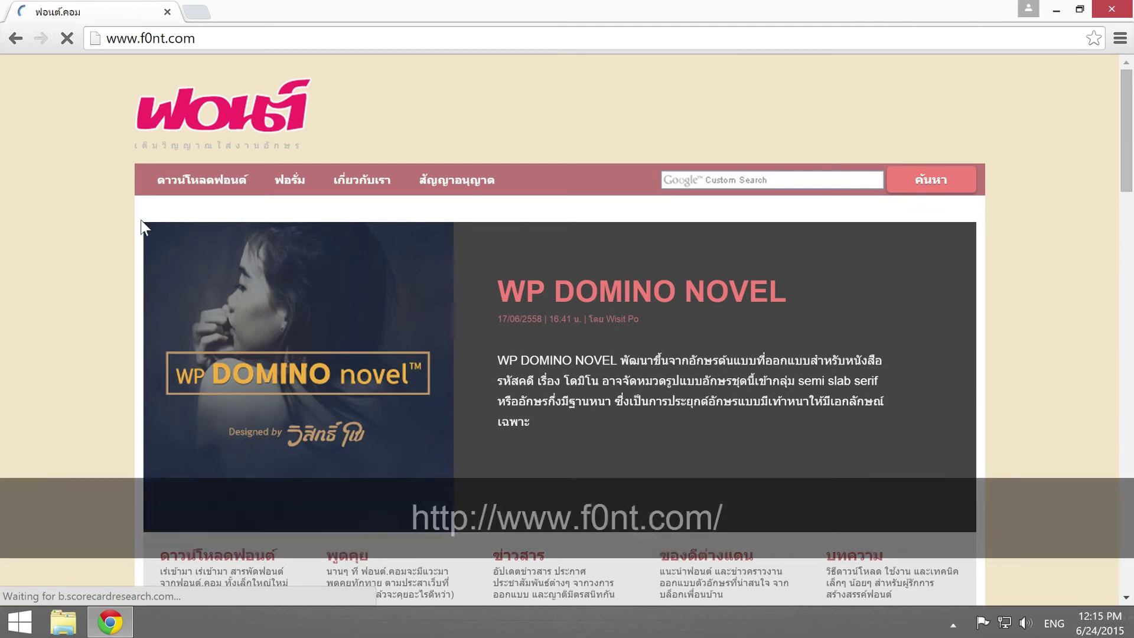
click(227, 181)
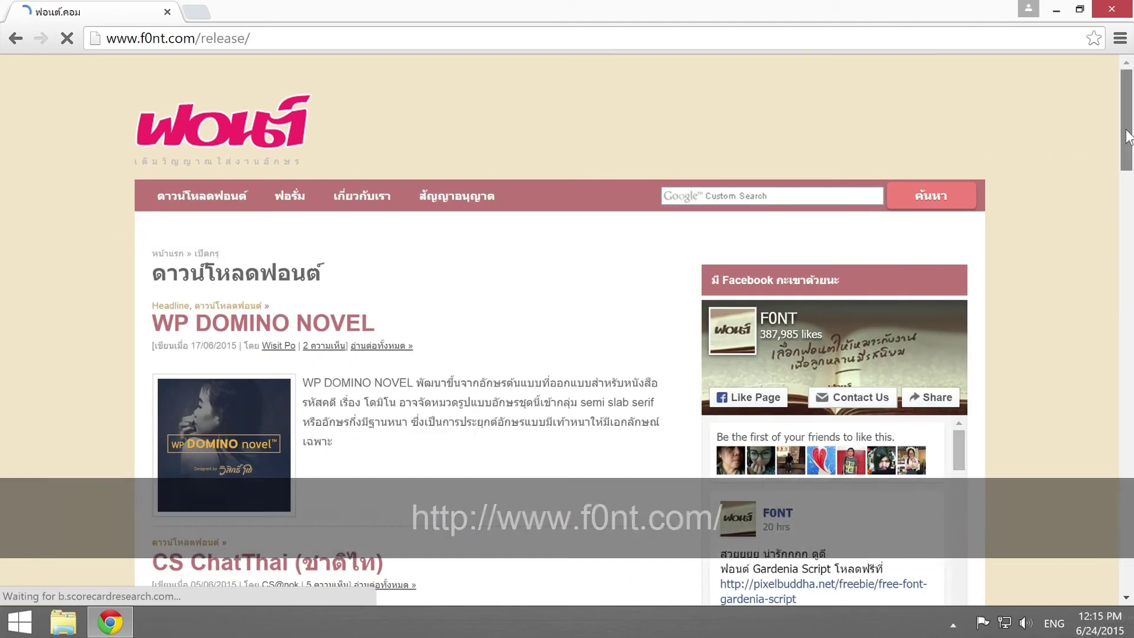
drag(1128, 136, 1128, 207)
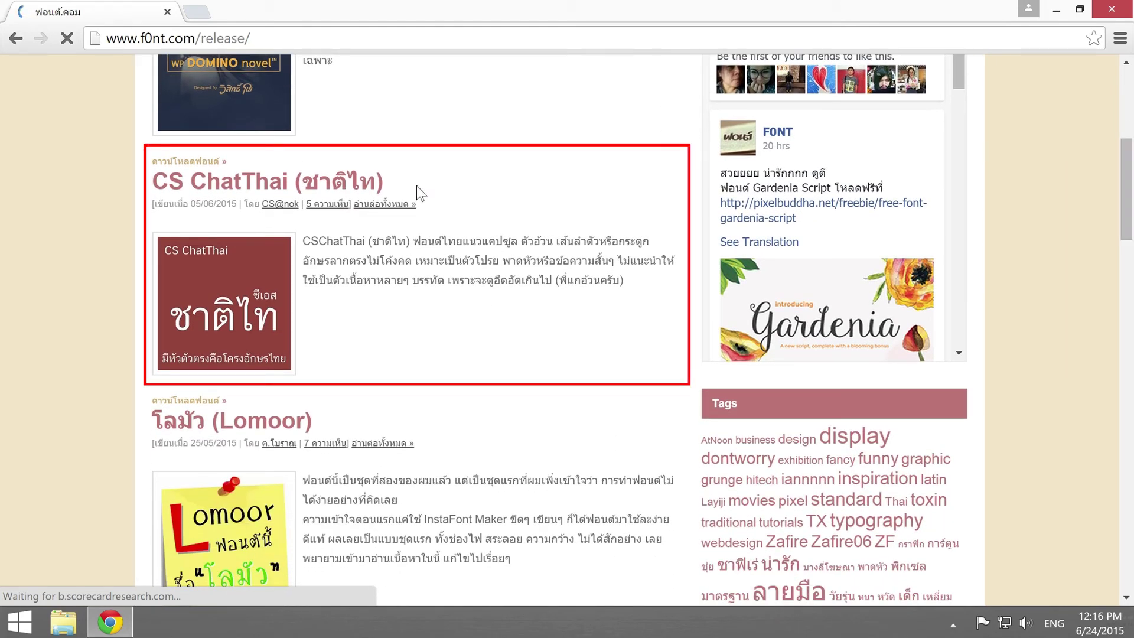
click(368, 190)
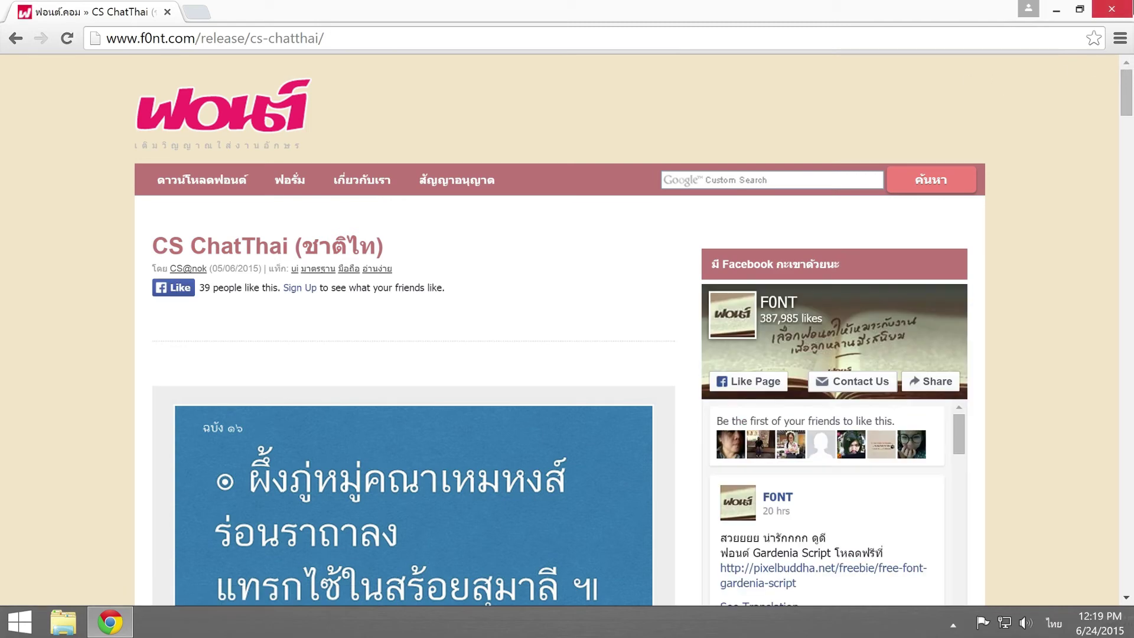
- Review f0nt.com's licence page, go back to CS ChatThai, and scroll to its download box
click(471, 192)
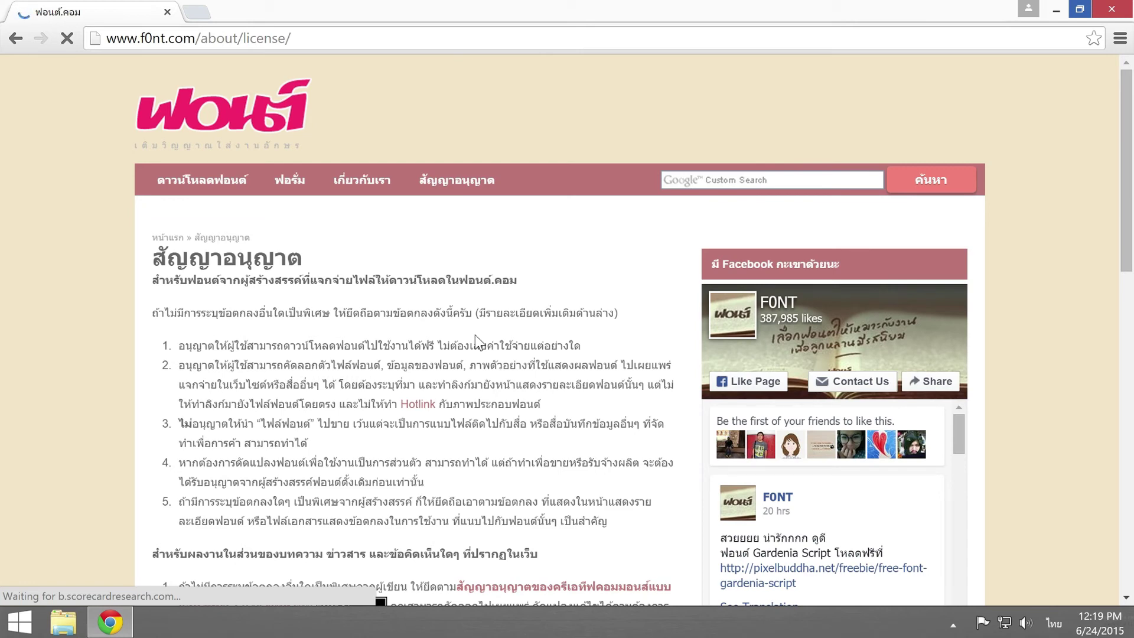
scroll(475, 335, down, 3)
scroll(476, 342, down, 4)
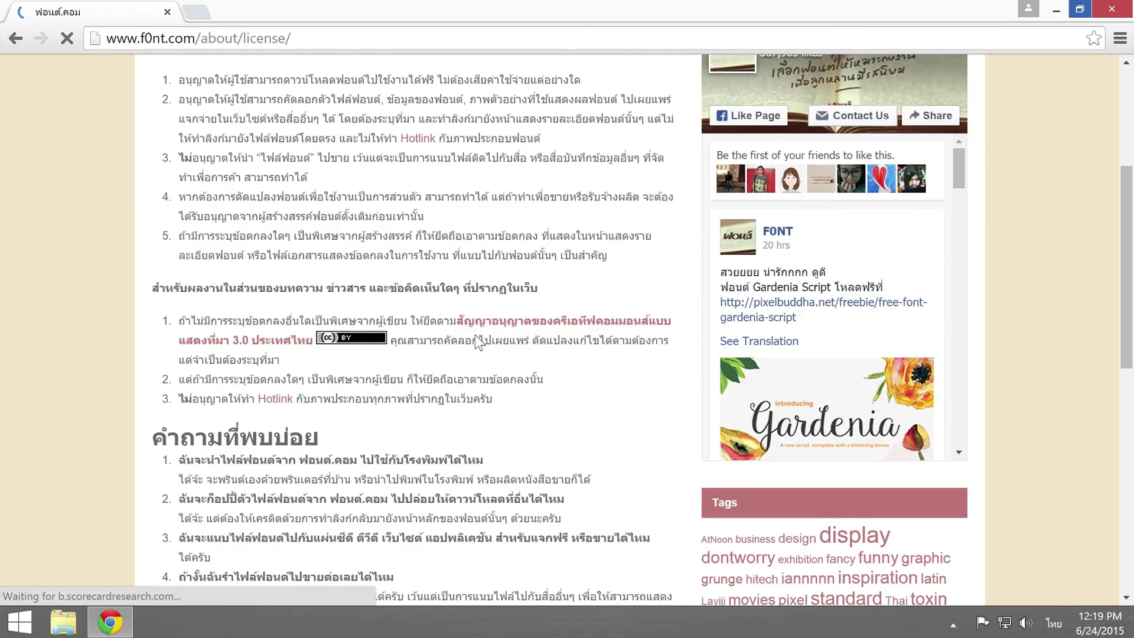
scroll(475, 335, up, 7)
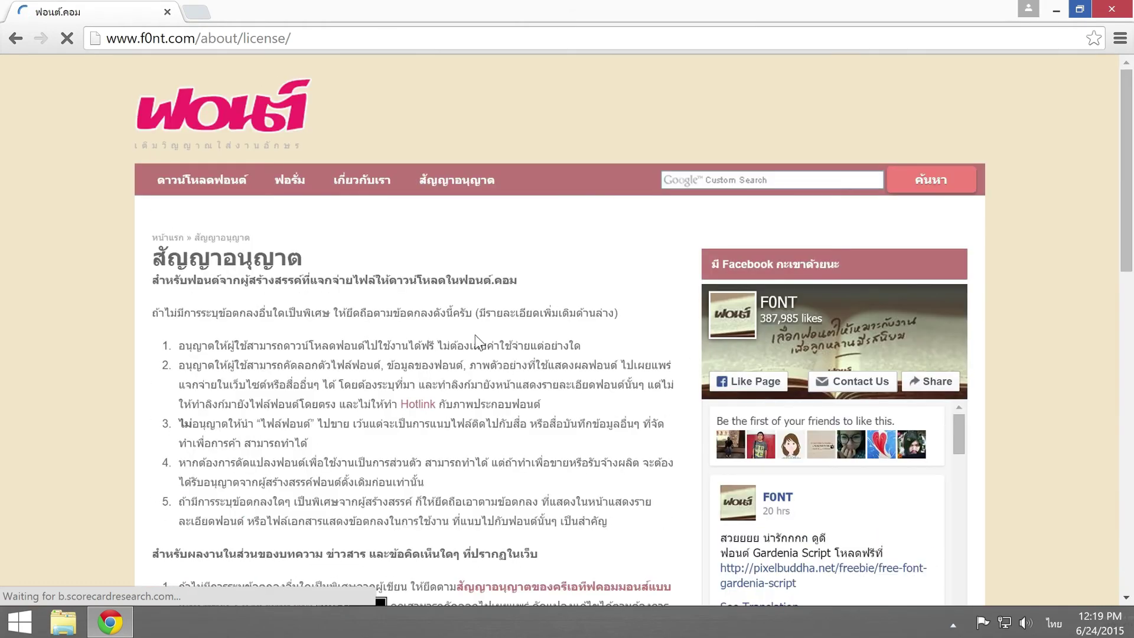
click(16, 39)
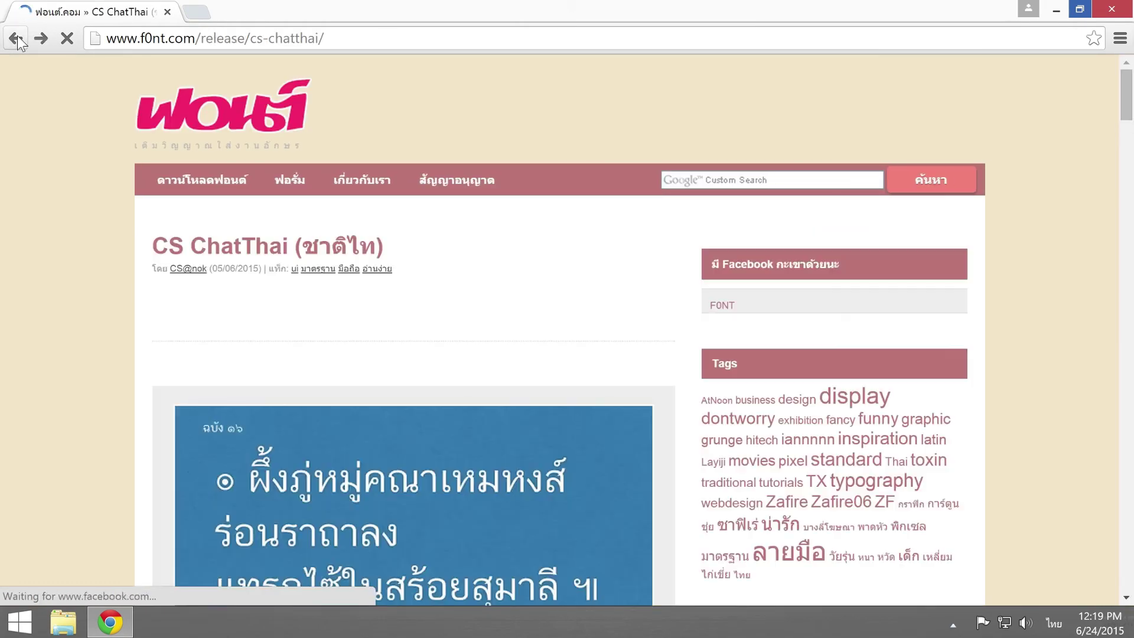
drag(1128, 95, 1129, 481)
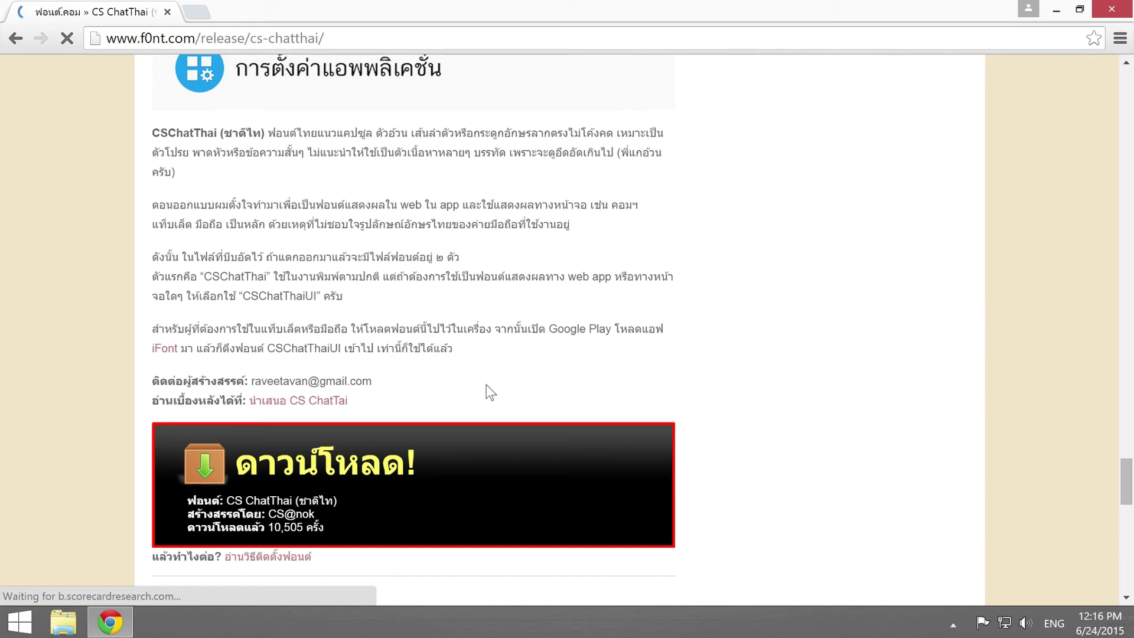
- Download CSChatThai.zip and use WinRAR to extract its CSChatThai folder onto the desktop
click(362, 469)
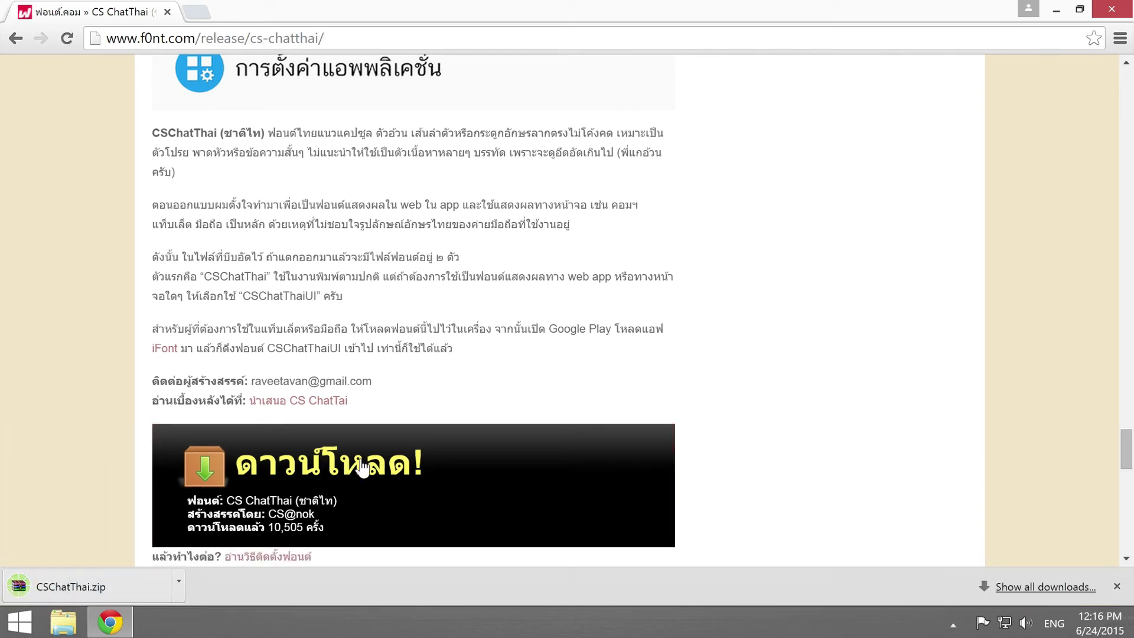
click(141, 583)
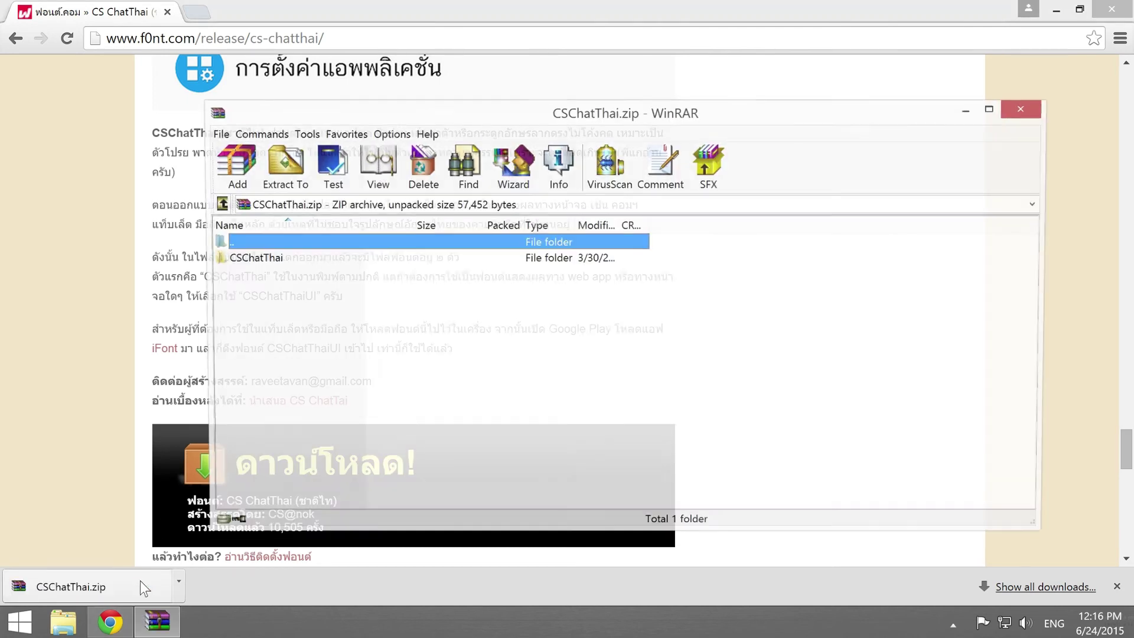
double_click(296, 258)
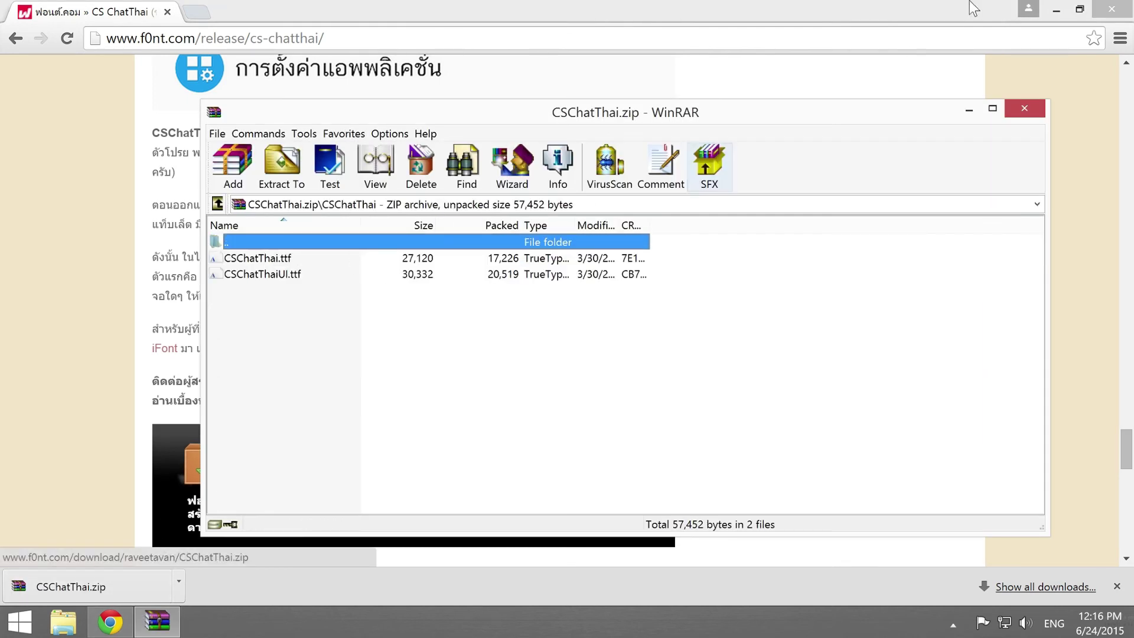
click(1054, 12)
double_click(260, 242)
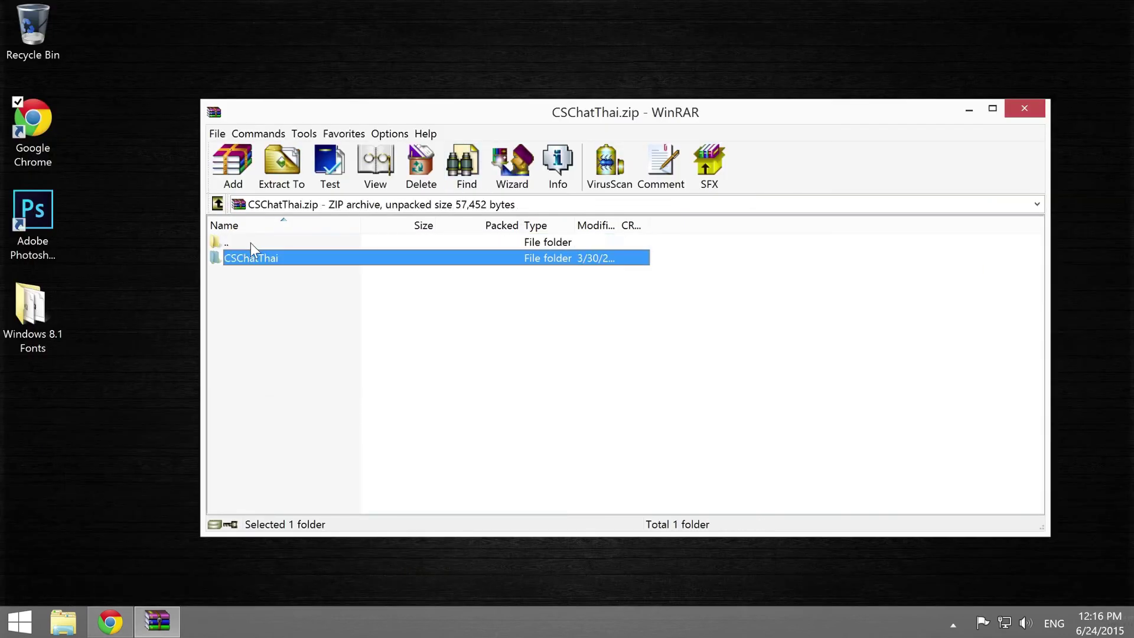
drag(276, 260, 31, 407)
click(1025, 108)
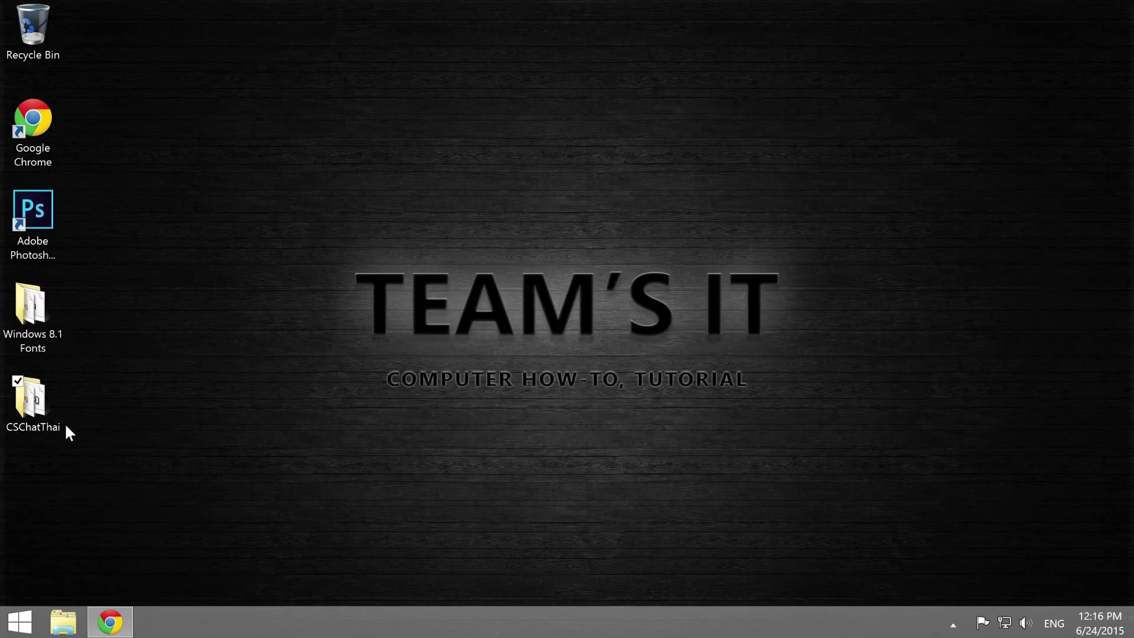
- Install the CS ChatThai font from CSChatThai.ttf in the desktop CSChatThai folder
double_click(55, 425)
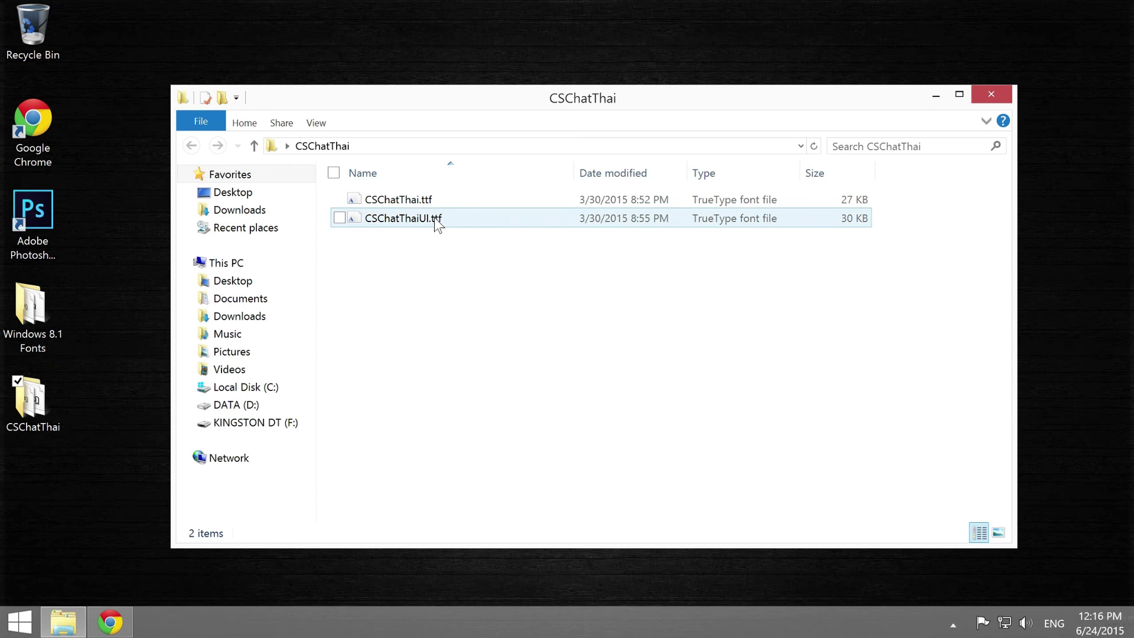
click(448, 199)
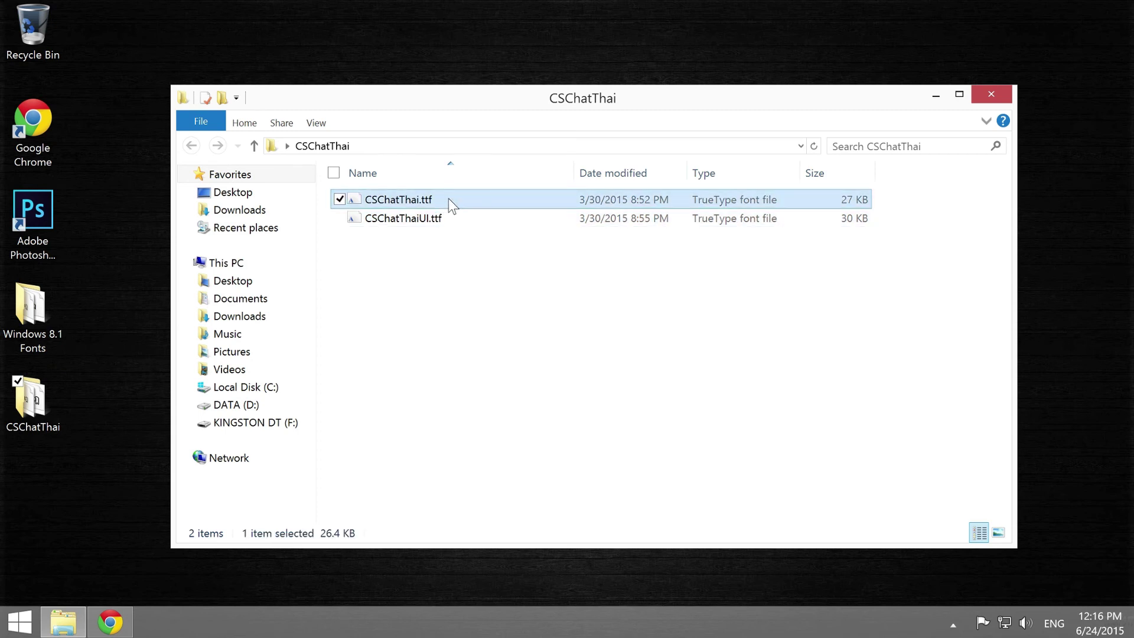
right_click(449, 198)
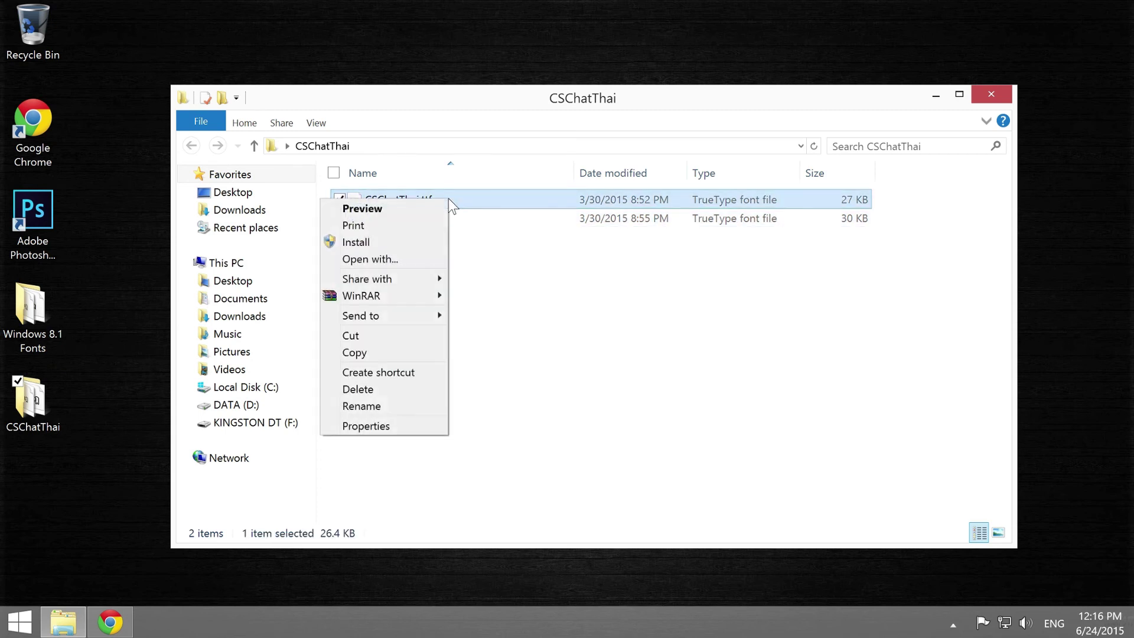
click(430, 243)
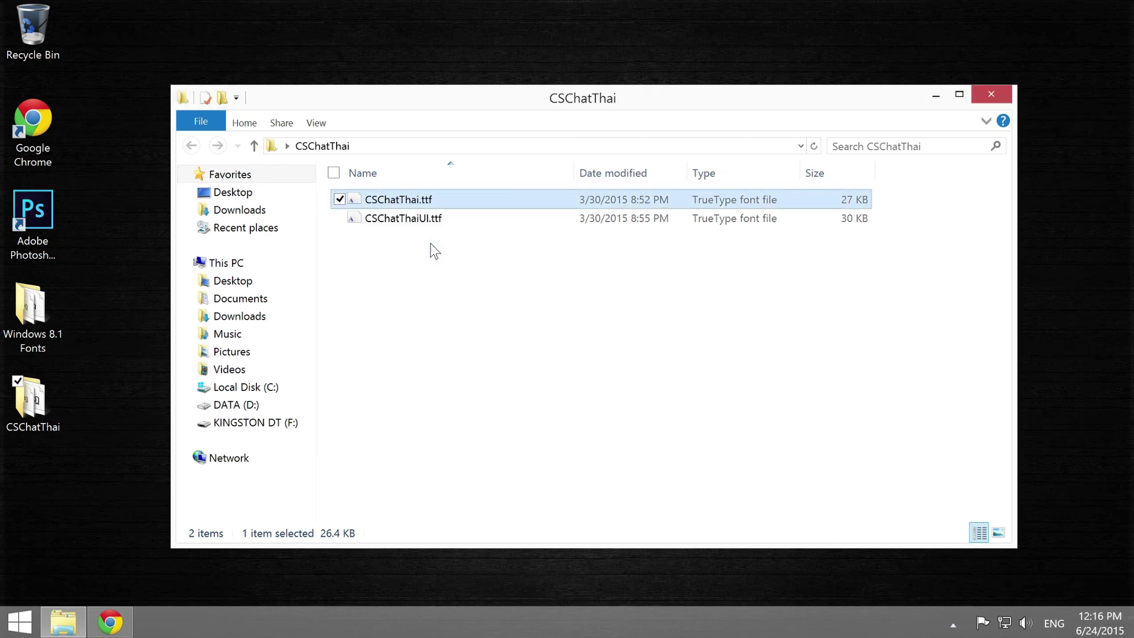
click(431, 243)
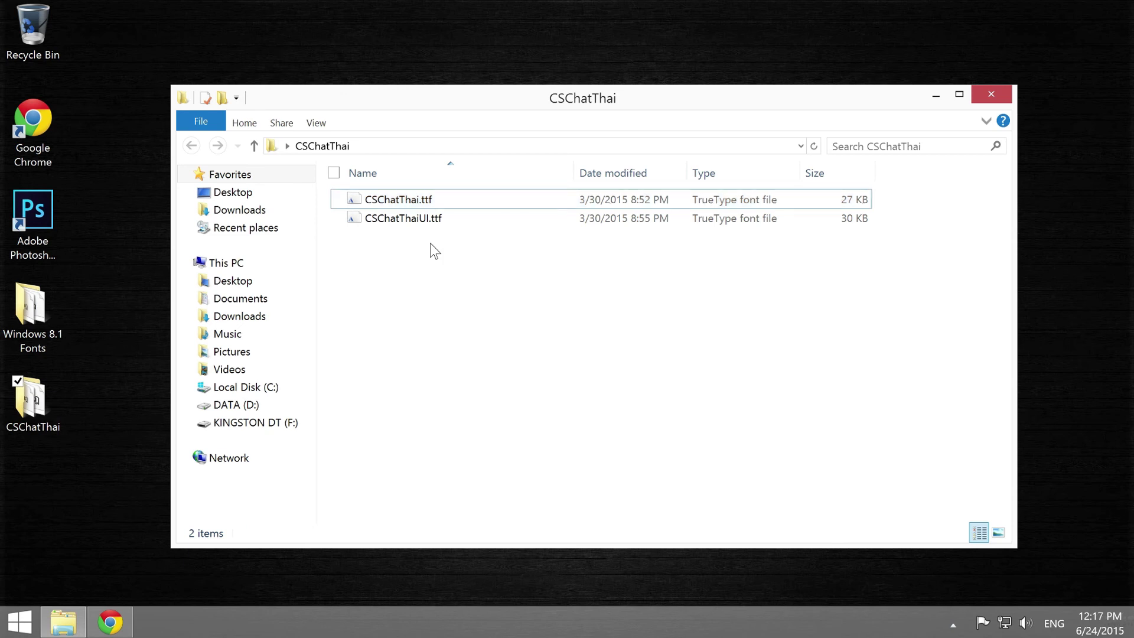
- Launch Photoshop and change the existing Thai paragraph's font to CS ChatThai
click(52, 233)
click(52, 234)
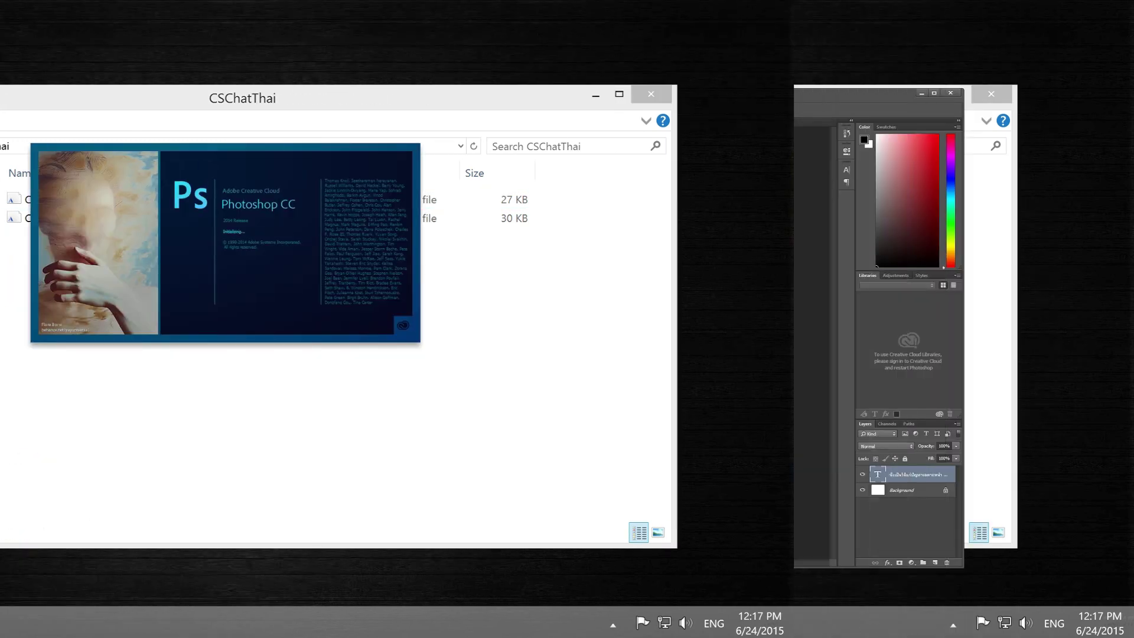
drag(329, 273, 470, 305)
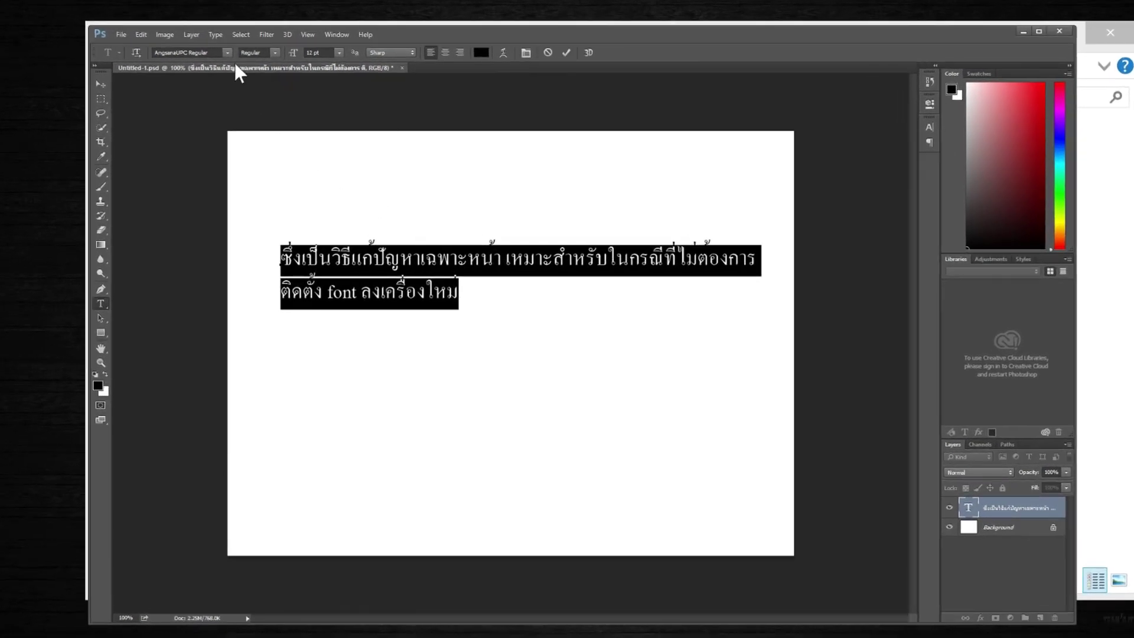
click(227, 53)
text(cha)
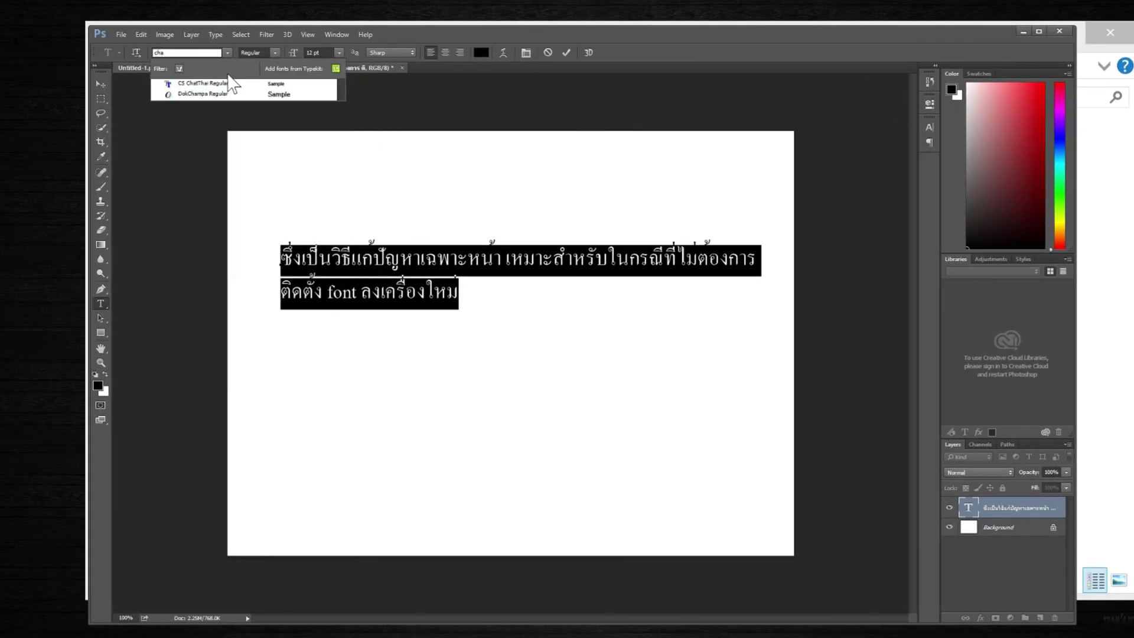
click(228, 81)
click(101, 83)
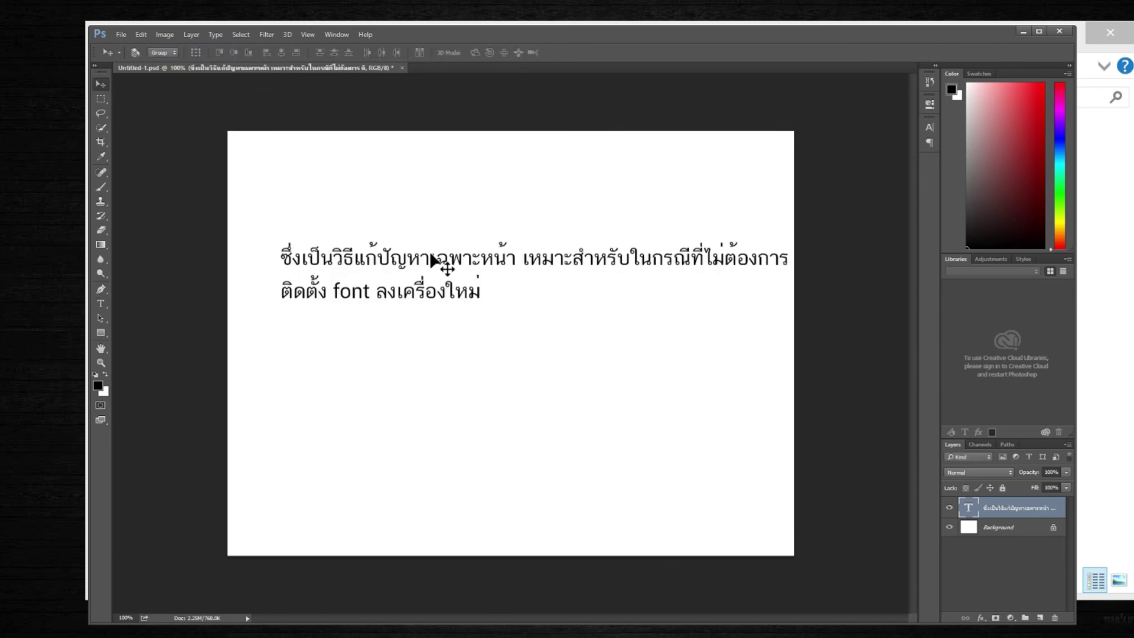
drag(438, 262, 420, 260)
key(ctrl+z)
- Add a new text line below reading 'ทดสอบการติดตั้ง font ลงเครื่องใหม่'
click(102, 302)
click(325, 403)
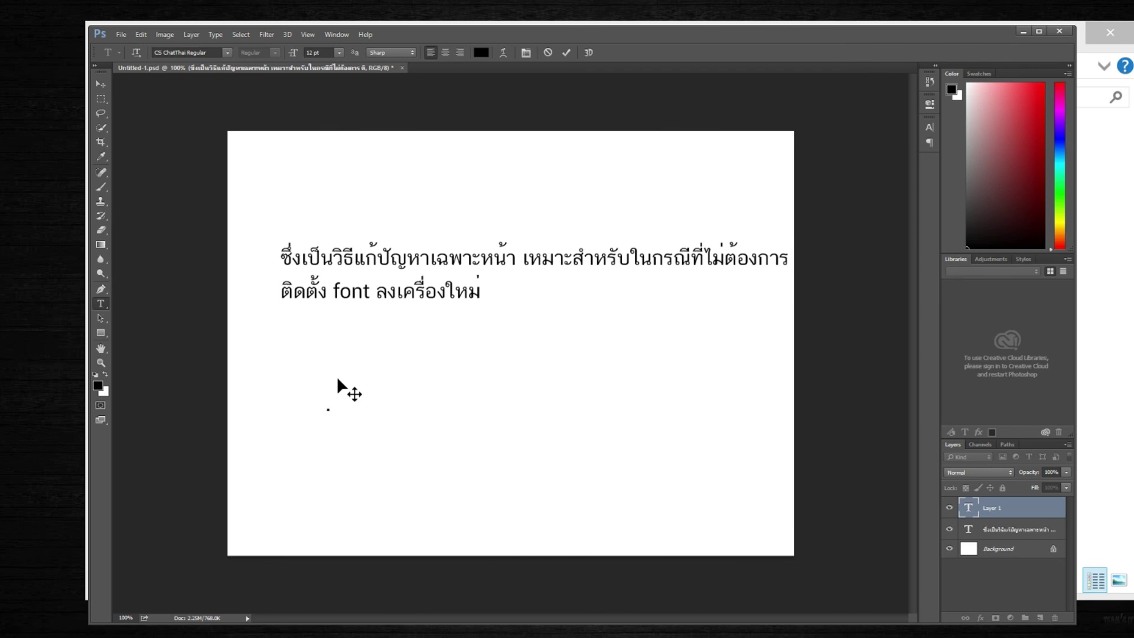
text(ทดสอบการติดตั้ง)
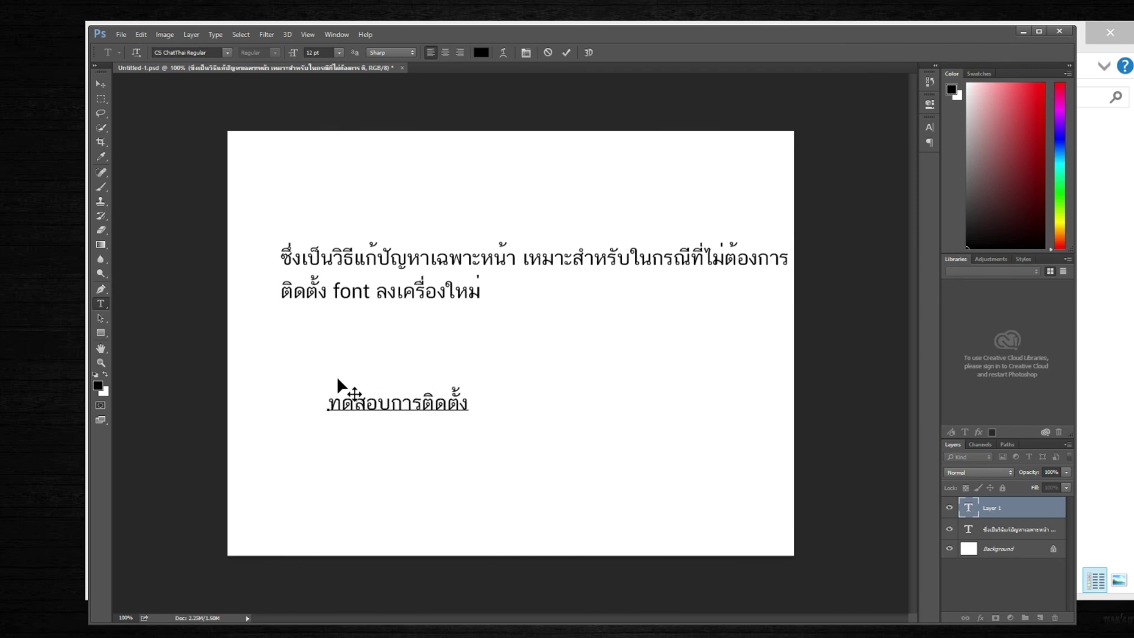
text( font ลงเครื่)
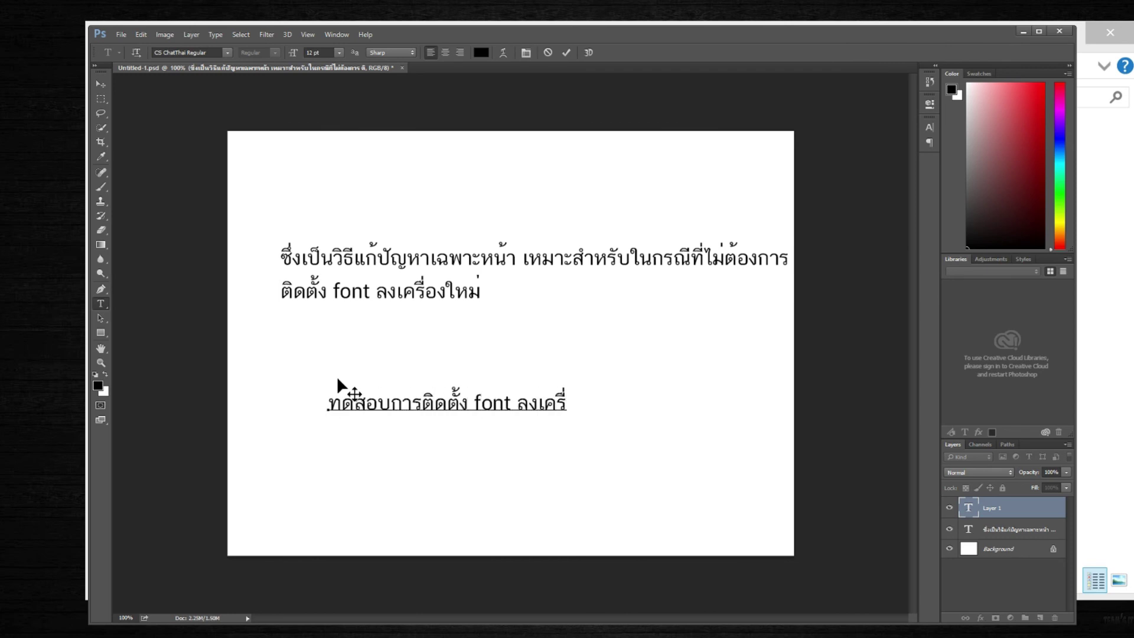
text(องใหม่)
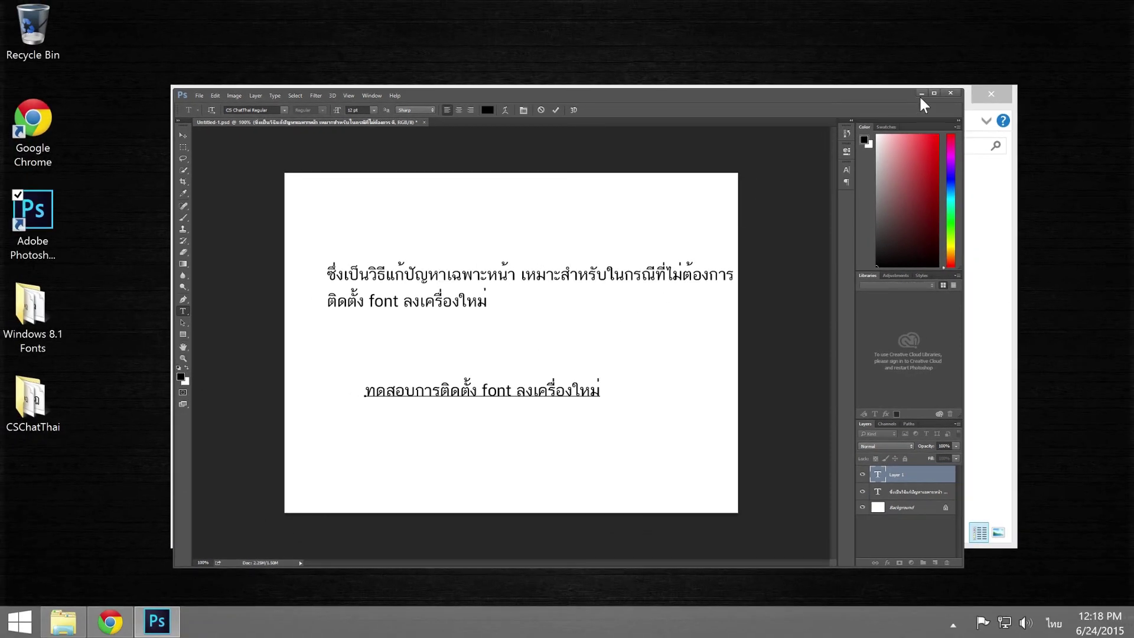
- Commit the test line, save while quitting Photoshop, and close the CSChatThai folder window
click(944, 93)
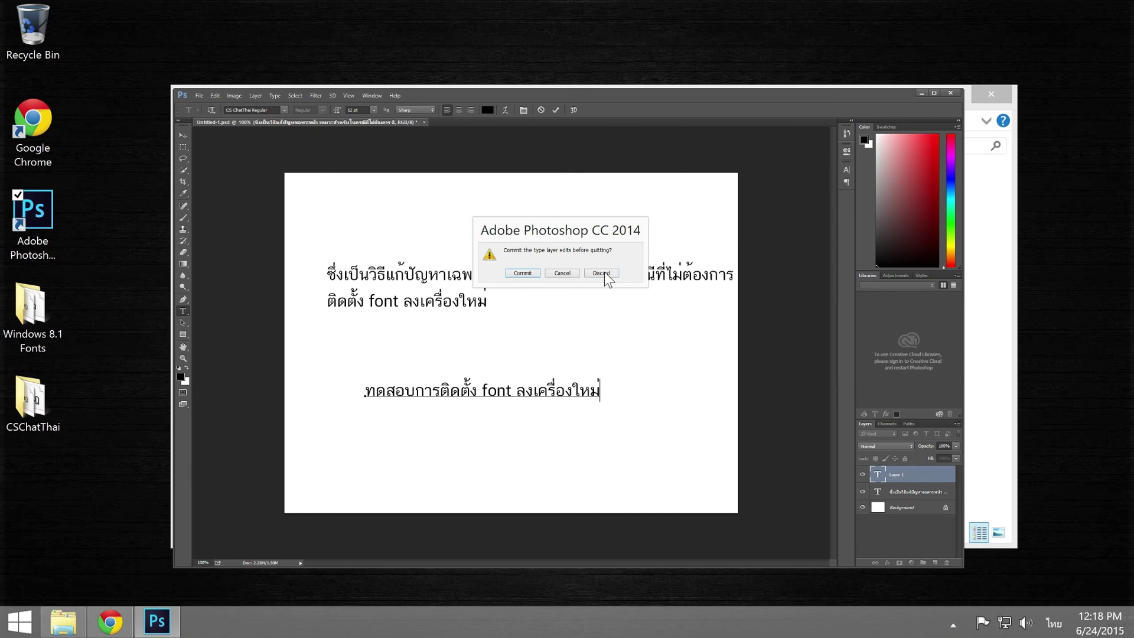
click(535, 273)
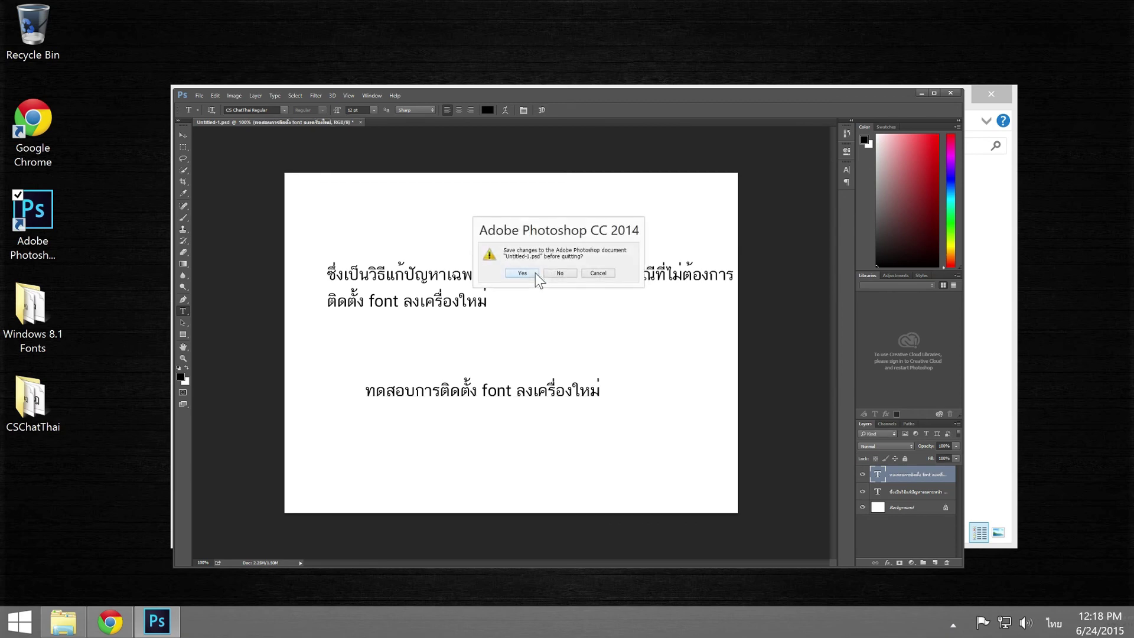
click(535, 273)
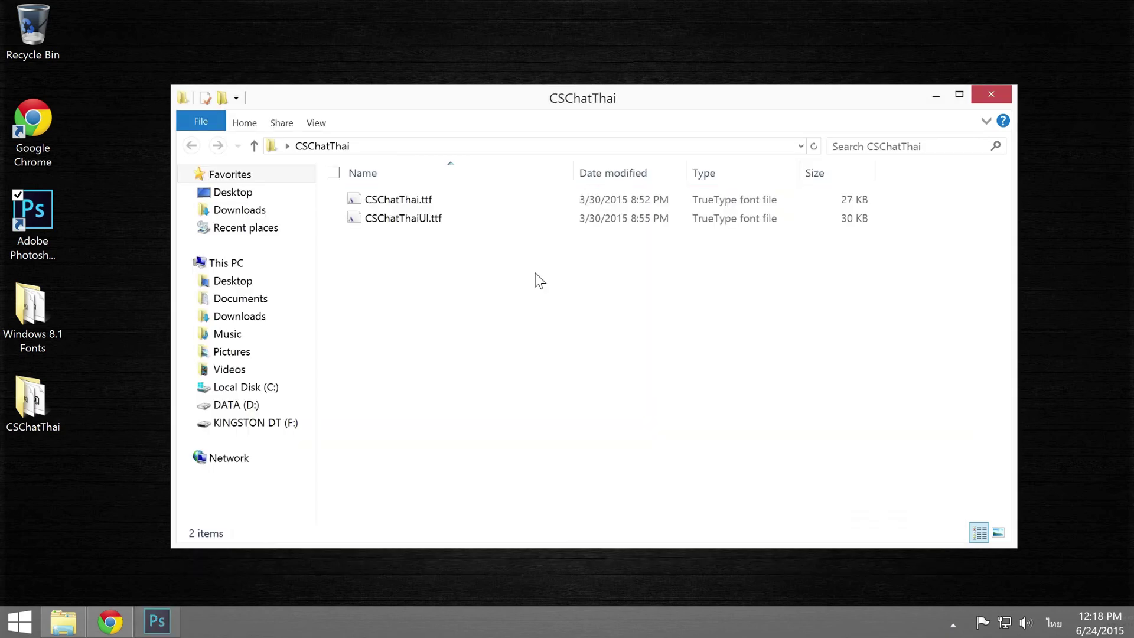
click(997, 98)
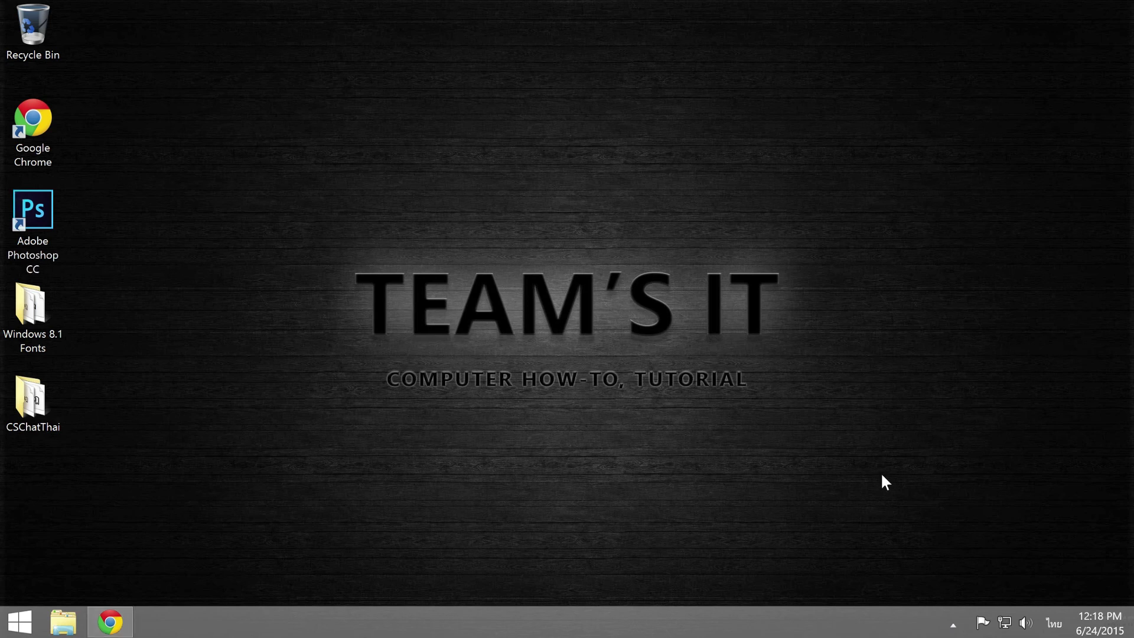